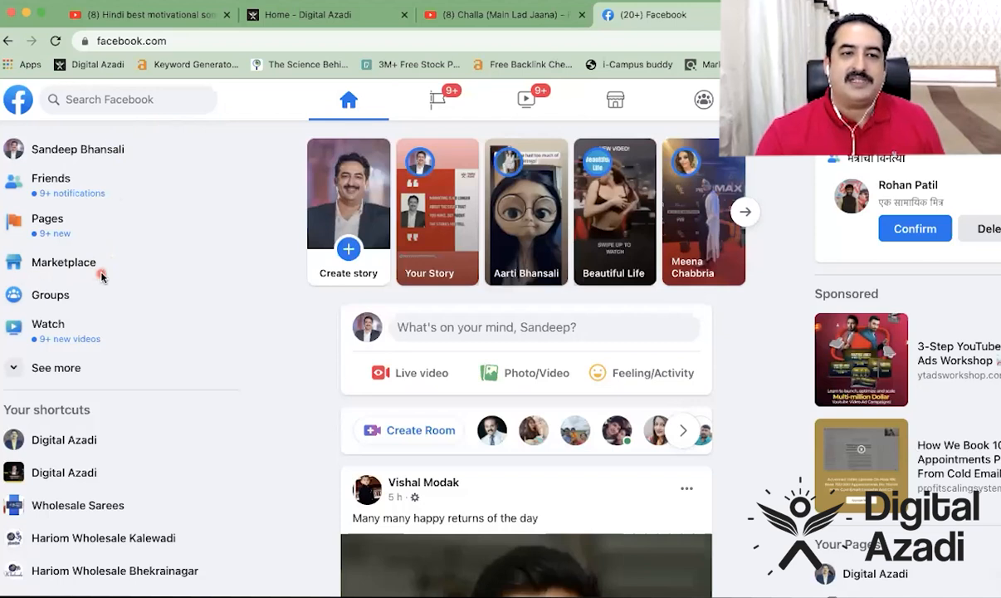
# - Open Marketplace and look through today's picks and the list of categories
pyautogui.click(54, 264)
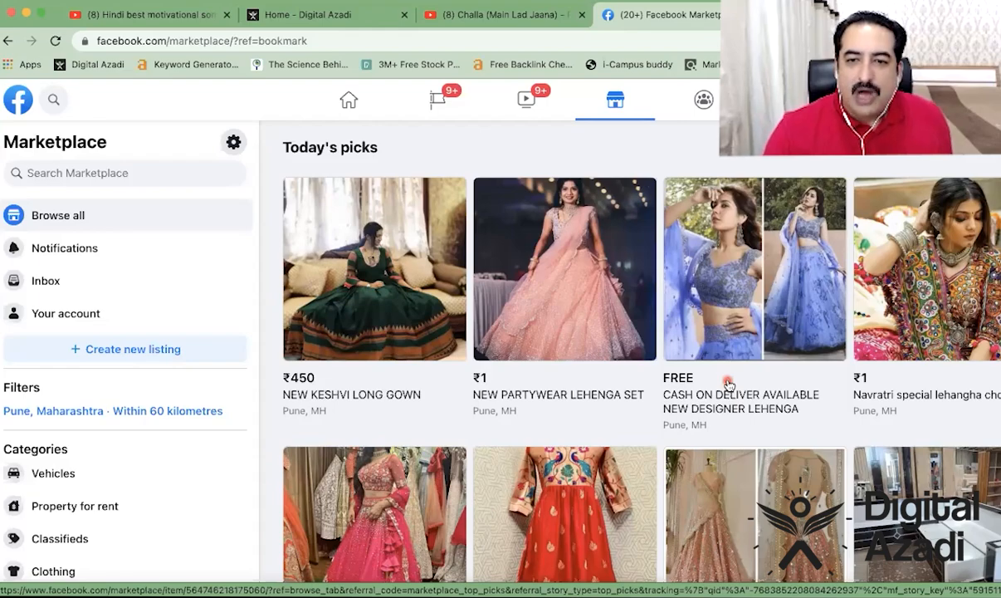
pyautogui.scroll(-8, 729, 385)
pyautogui.scroll(-10, 729, 384)
pyautogui.scroll(20, 728, 384)
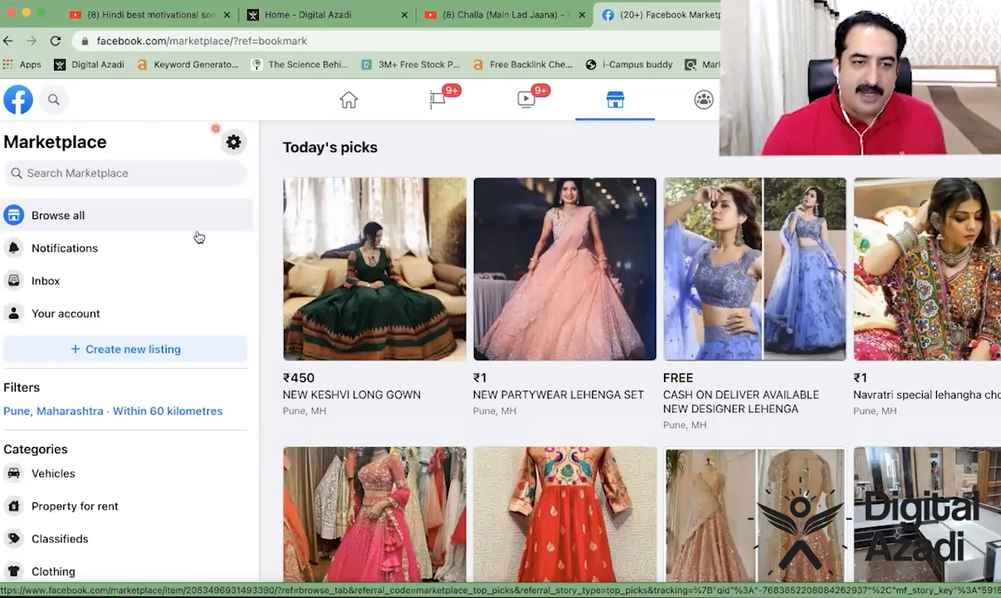
pyautogui.scroll(-8, 130, 506)
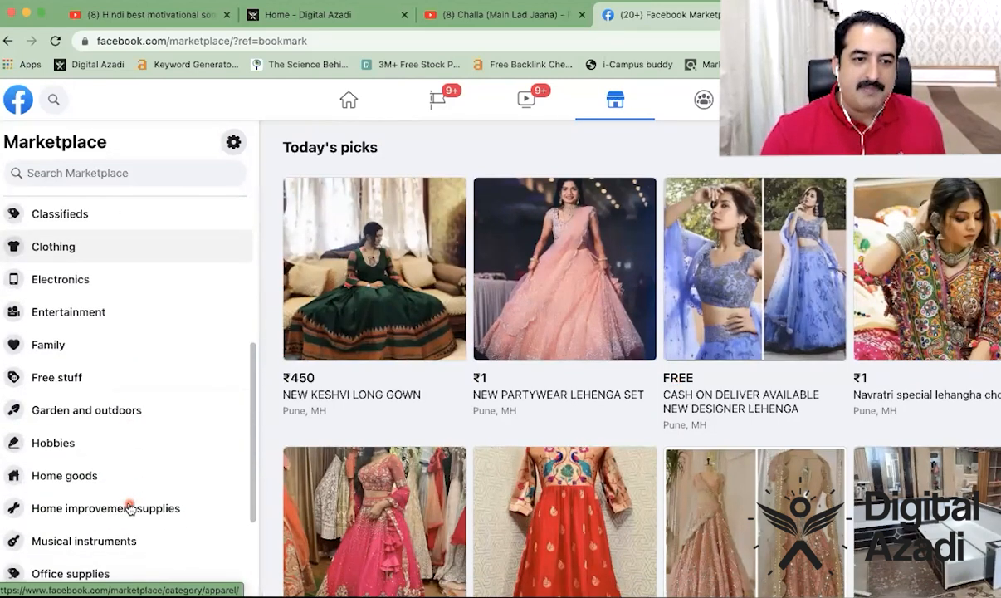
pyautogui.scroll(8, 129, 506)
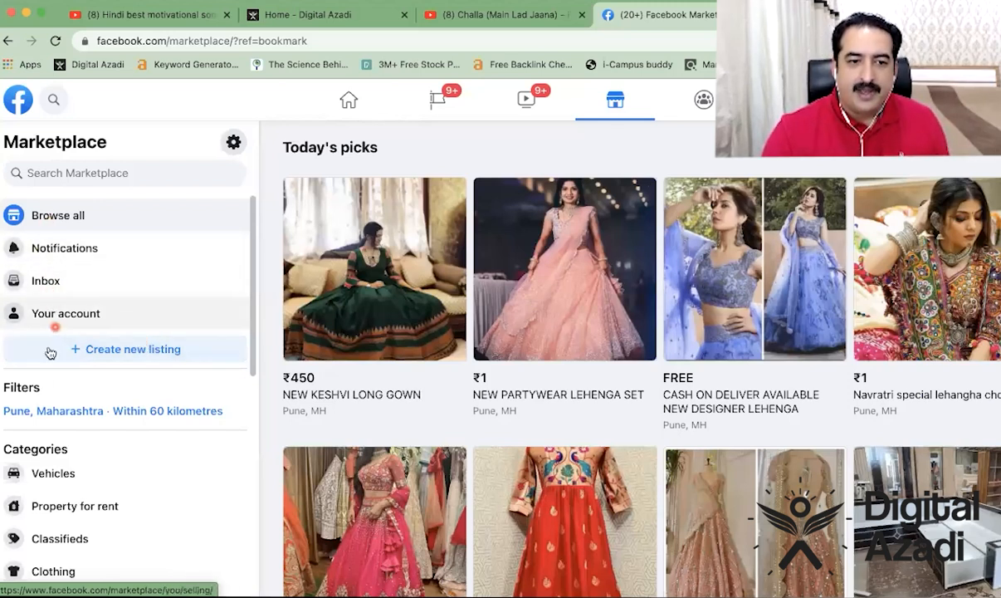
pyautogui.scroll(-5, 71, 405)
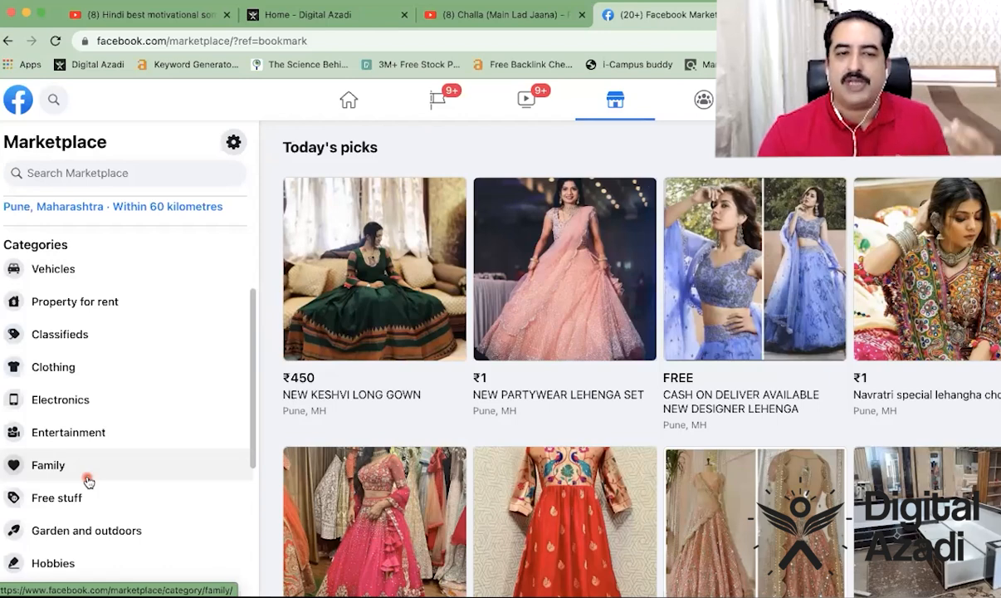
# - Browse the Marketplace listings in the Vehicles category and in the Clothing category
pyautogui.click(61, 270)
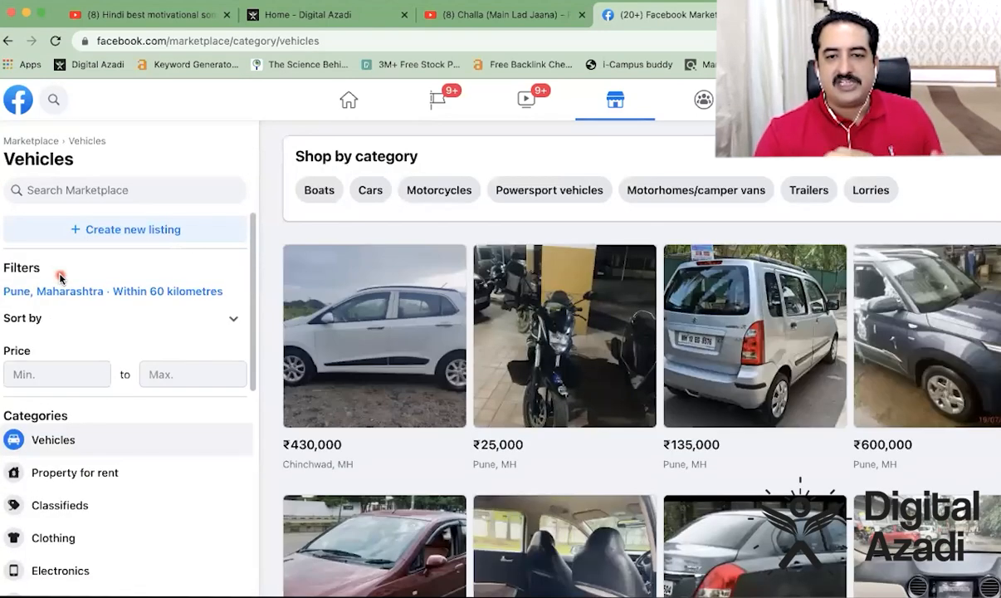
pyautogui.scroll(-2, 455, 400)
pyautogui.scroll(-6, 455, 399)
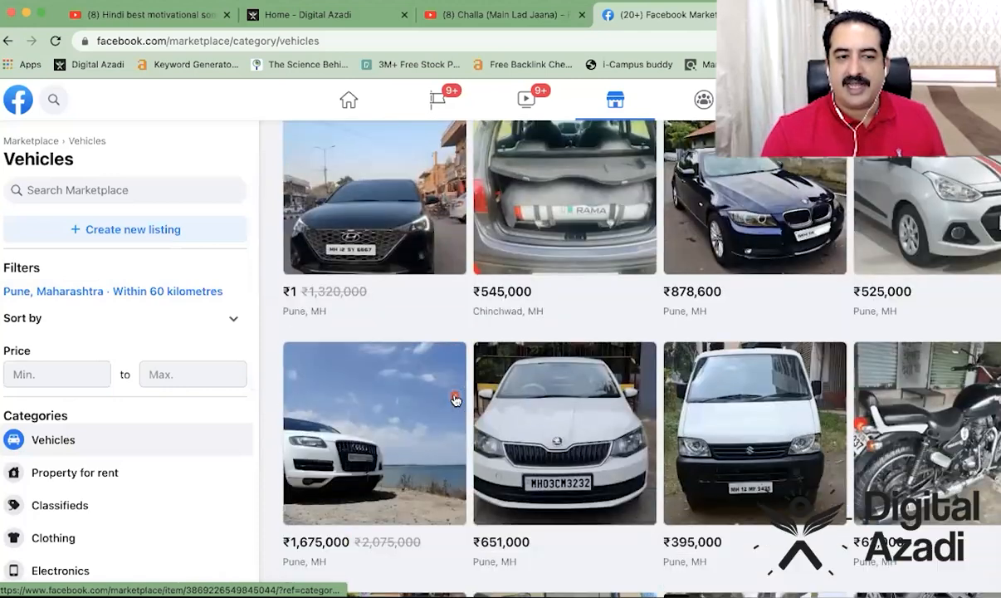
pyautogui.click(80, 540)
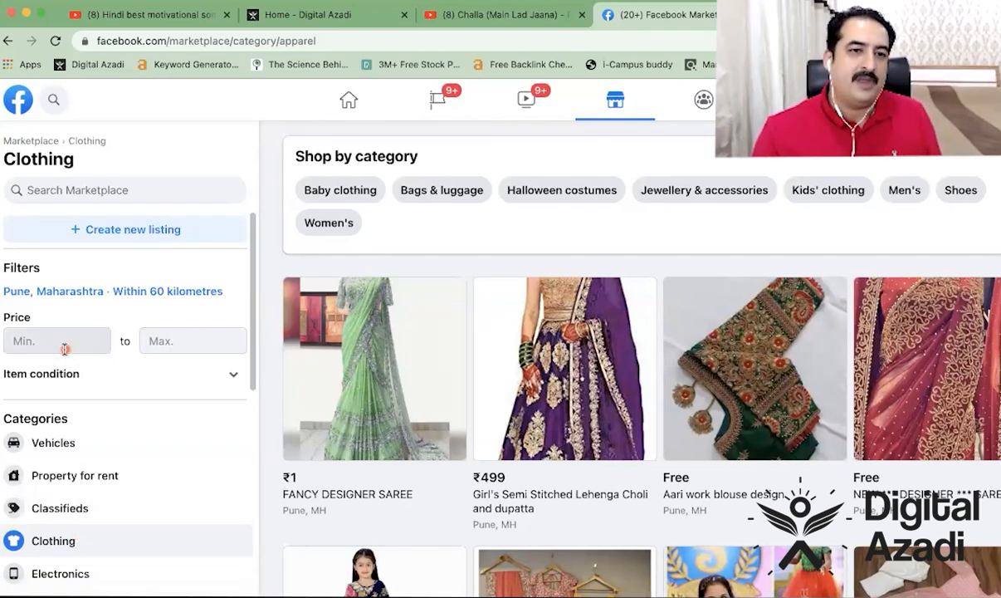
# - Return to the Marketplace main page, and reopen it by way of the Facebook home feed
pyautogui.click(39, 141)
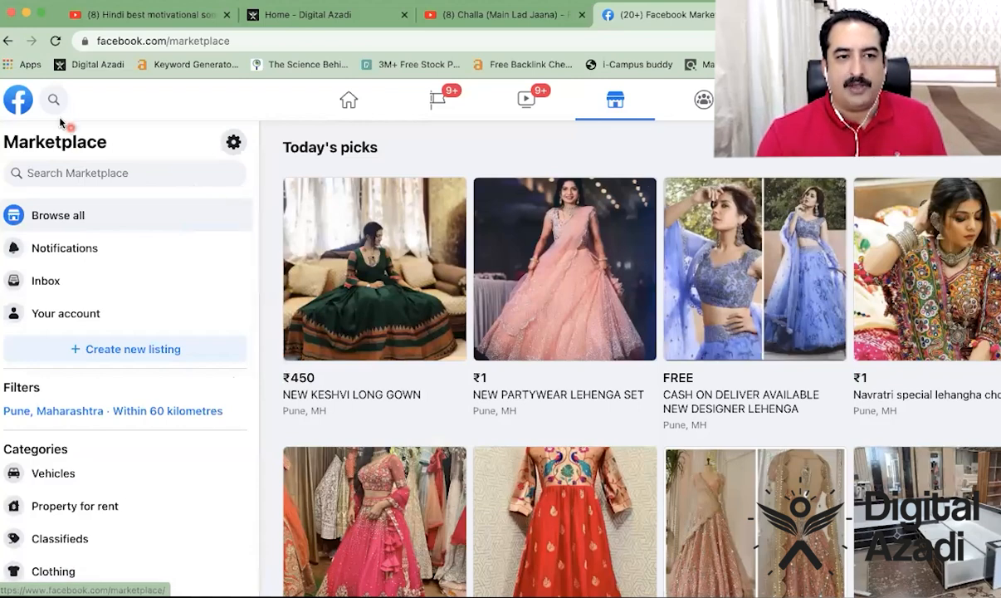
pyautogui.click(342, 102)
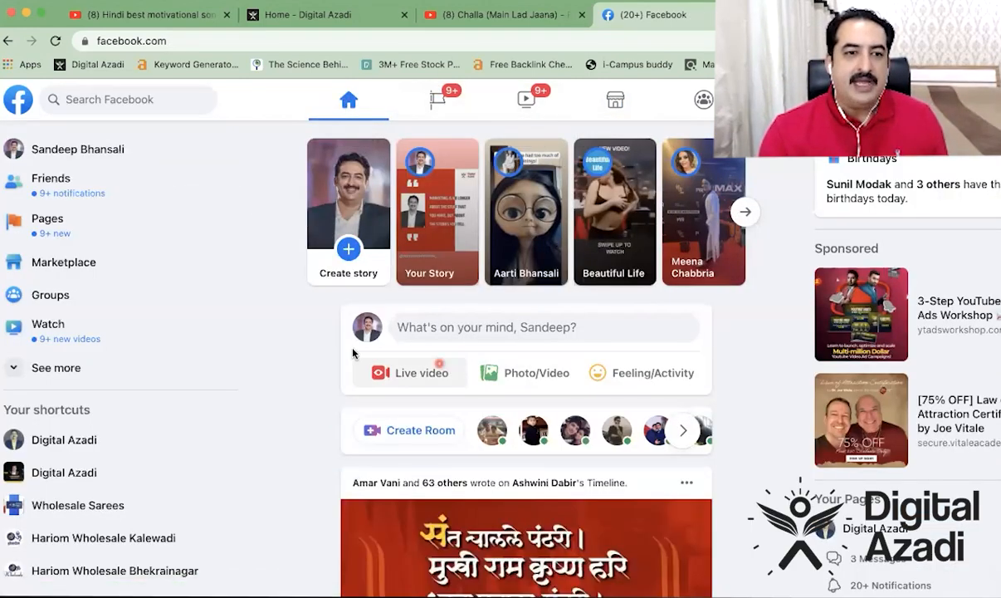
pyautogui.click(96, 264)
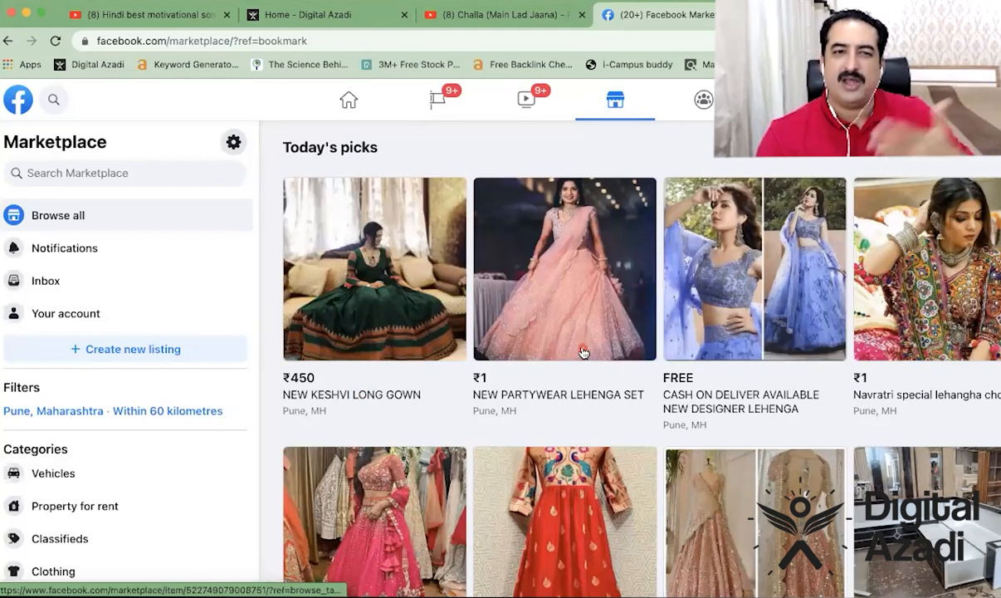
# - Check the Marketplace notifications and the inbox's selling and buying chats
pyautogui.click(84, 248)
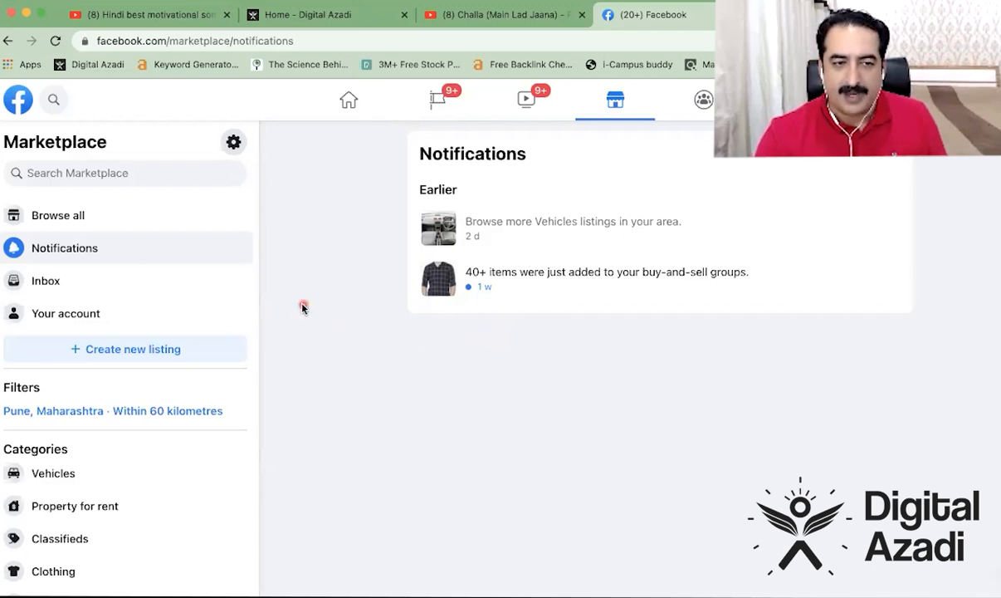
pyautogui.click(84, 280)
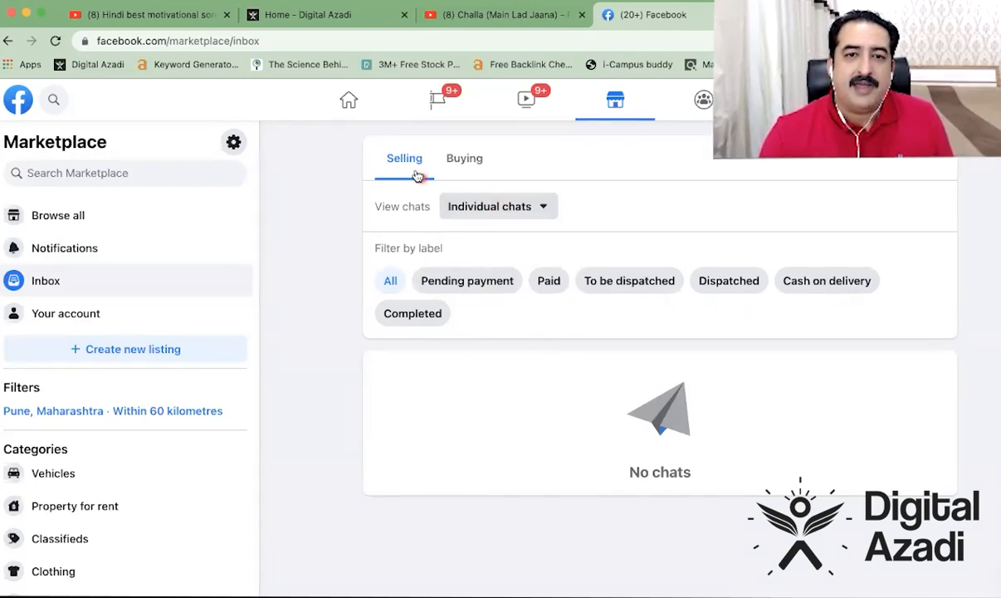
pyautogui.click(464, 165)
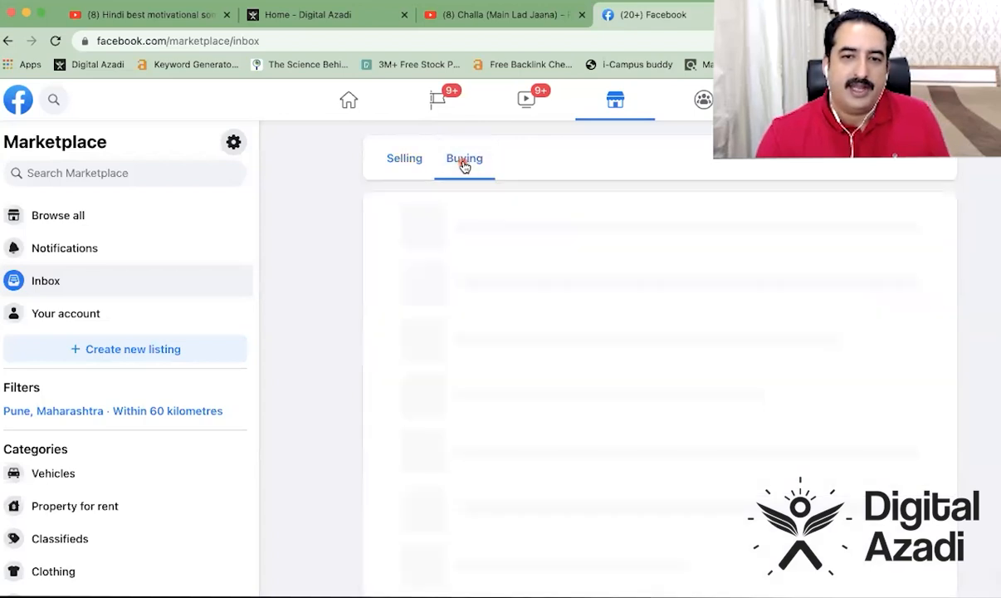
pyautogui.click(422, 164)
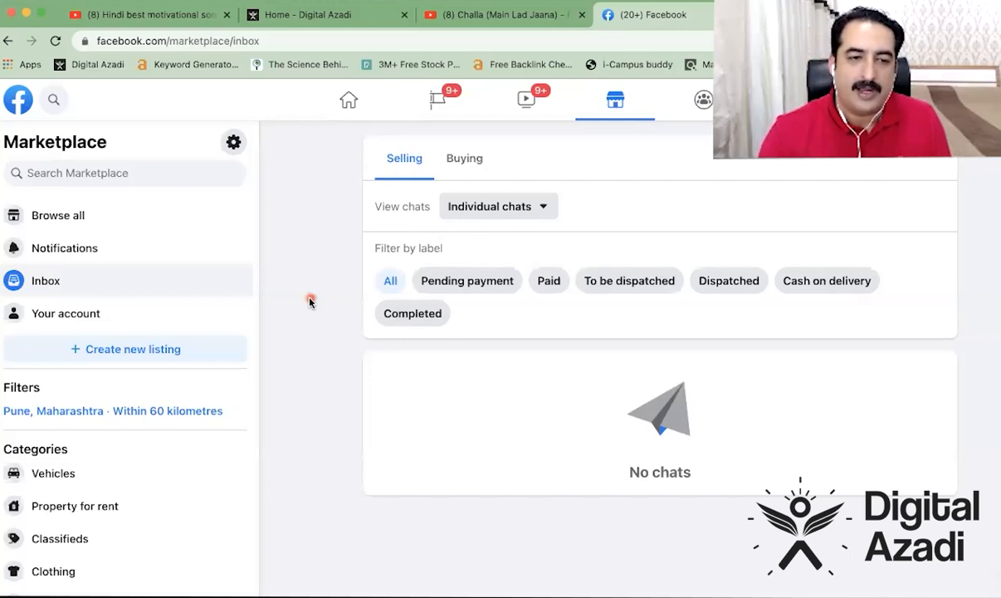
# - Review the Marketplace account's own listings, saved items, alerts, followed items and recent activity
pyautogui.click(80, 314)
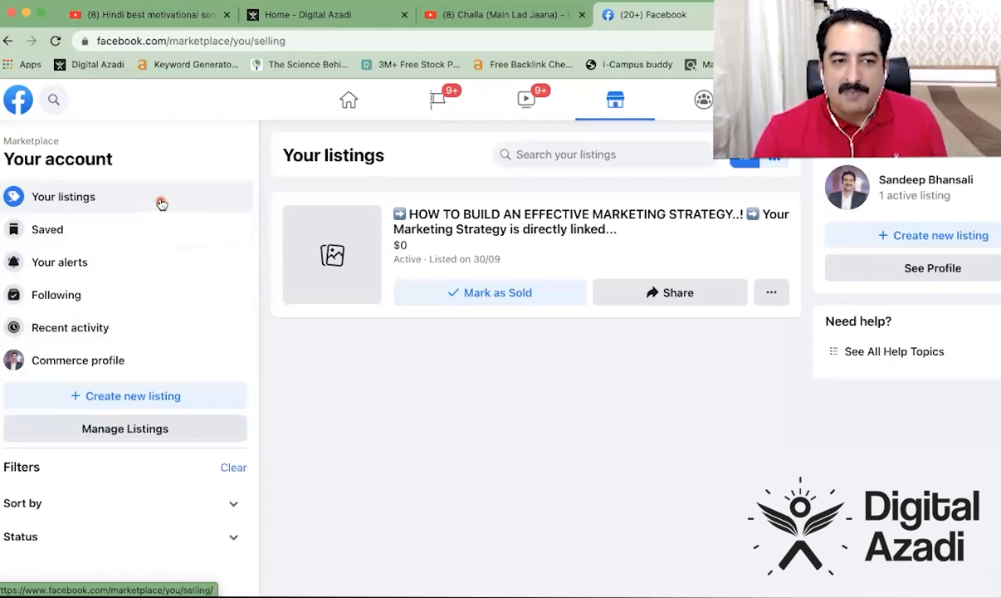
pyautogui.click(107, 237)
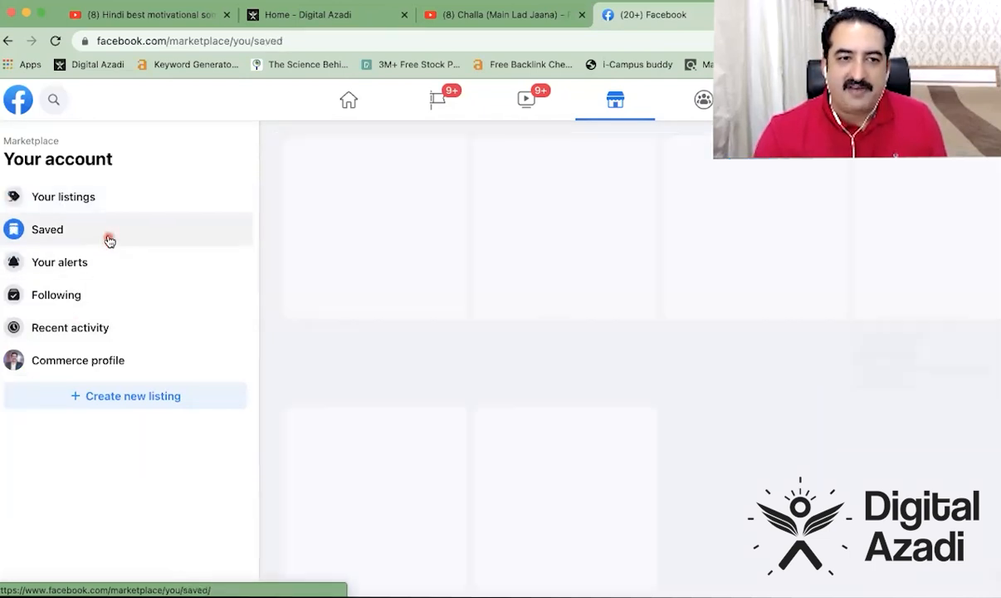
pyautogui.click(102, 260)
pyautogui.click(101, 292)
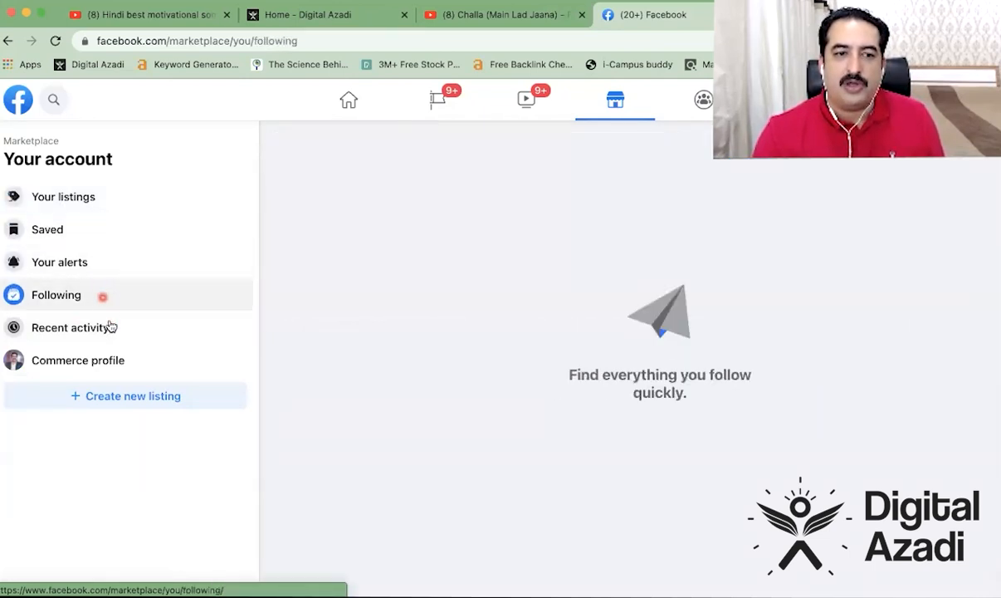
pyautogui.click(110, 328)
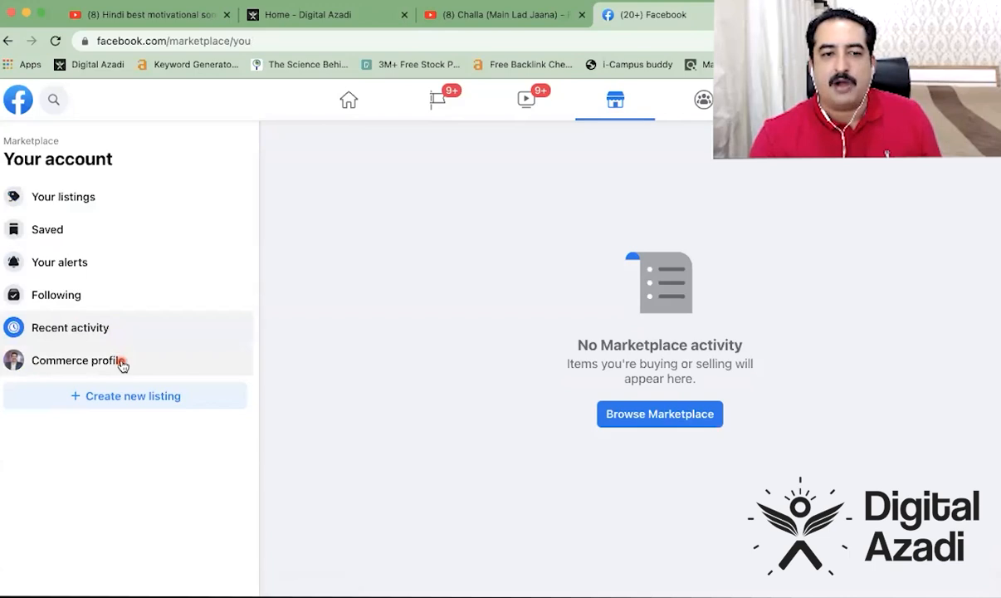
# - Examine the commerce profile down to its seller ratings and Marketplace listings, and close it
pyautogui.click(122, 362)
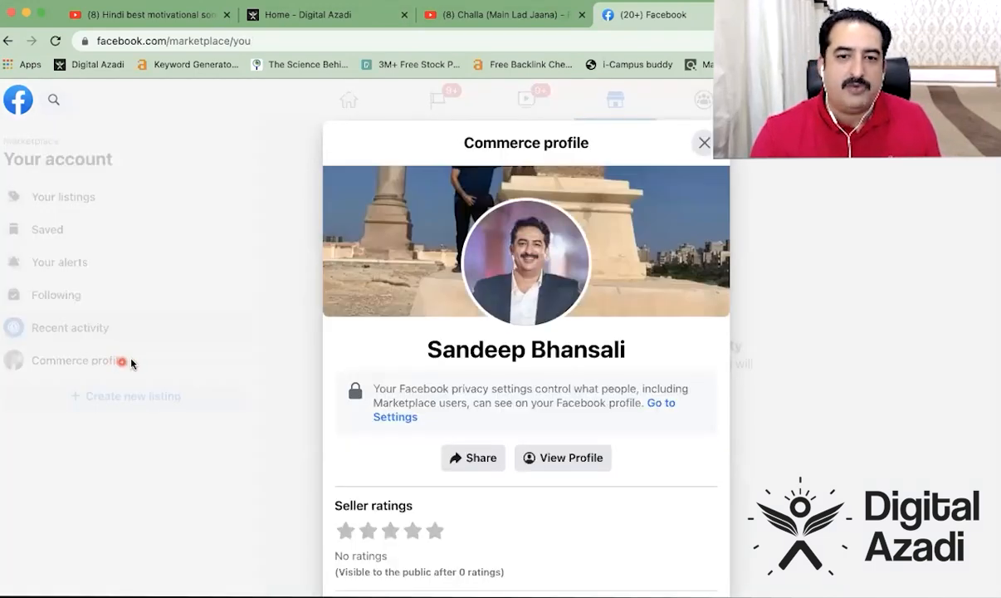
pyautogui.scroll(-3, 371, 342)
pyautogui.scroll(-5, 371, 343)
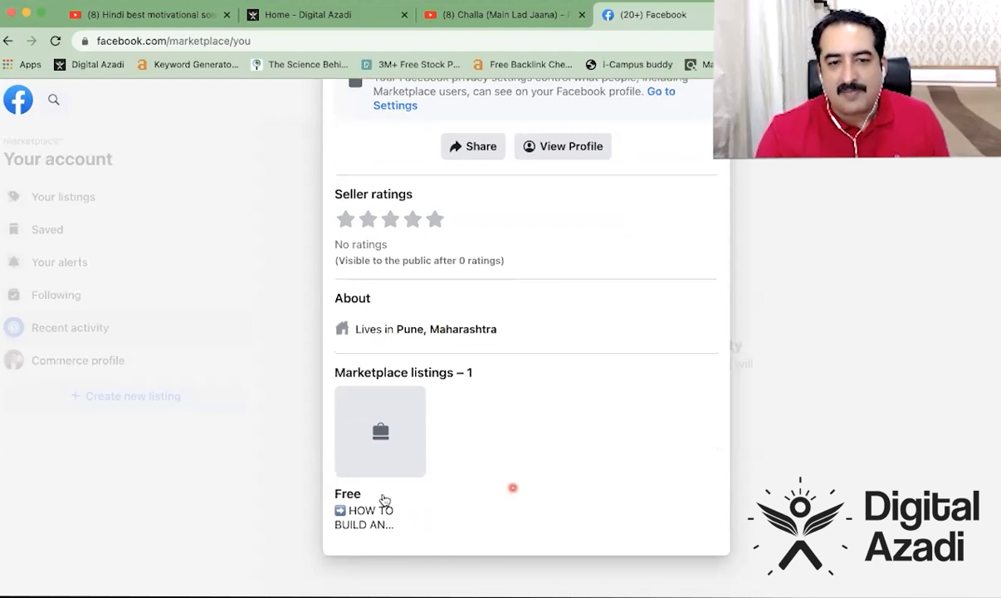
pyautogui.scroll(3, 488, 340)
pyautogui.scroll(4, 488, 338)
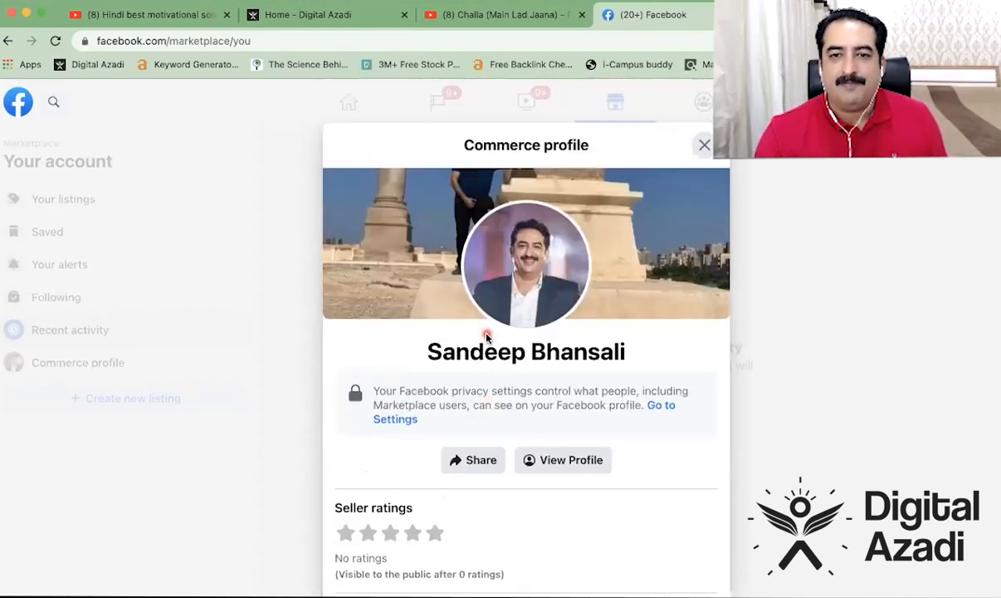
pyautogui.click(703, 145)
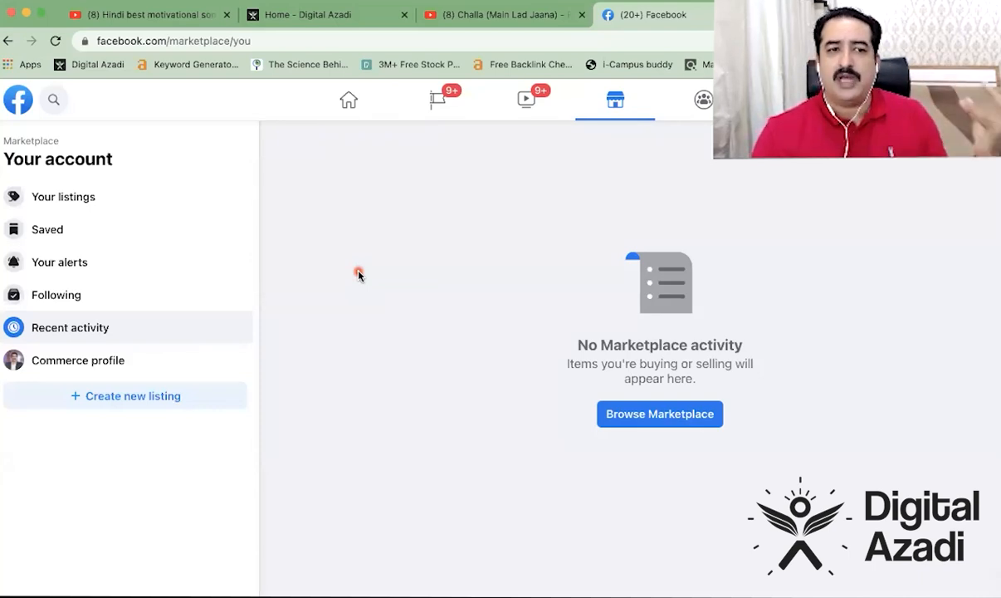
# - Start a new Marketplace listing of type Item for sale and add the red and black shirt photos
pyautogui.click(39, 143)
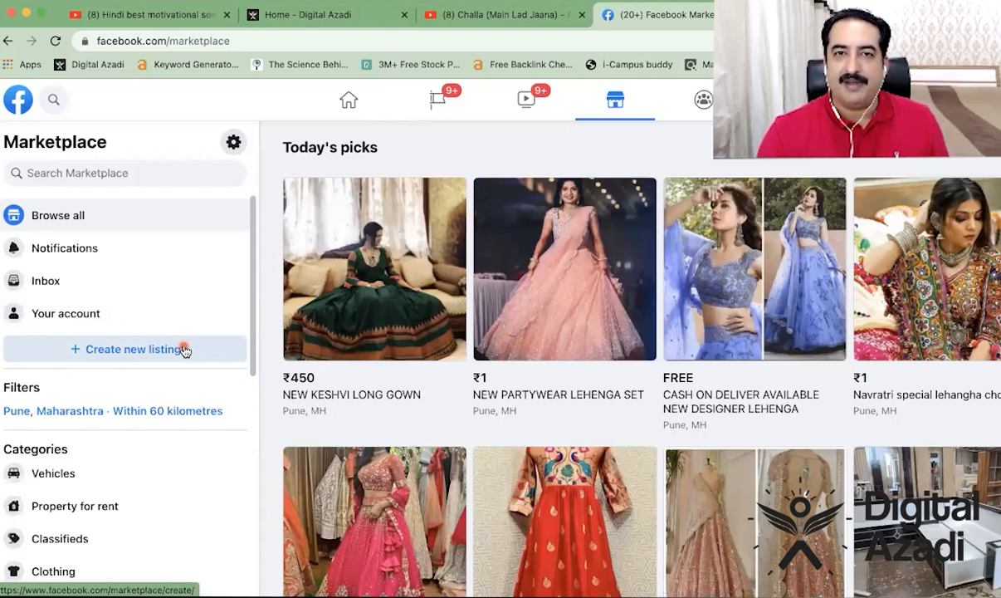
pyautogui.click(140, 350)
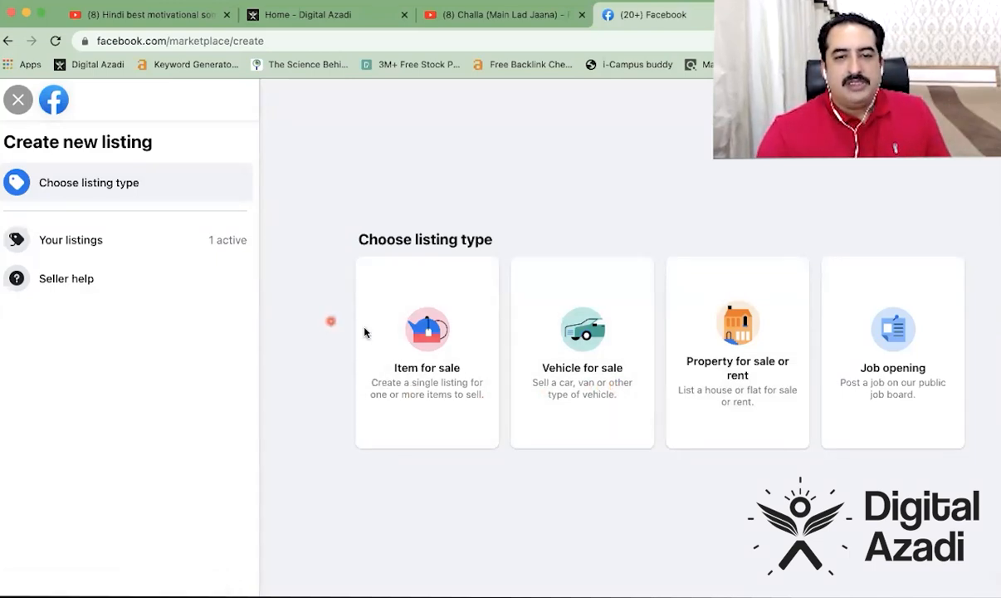
pyautogui.click(417, 362)
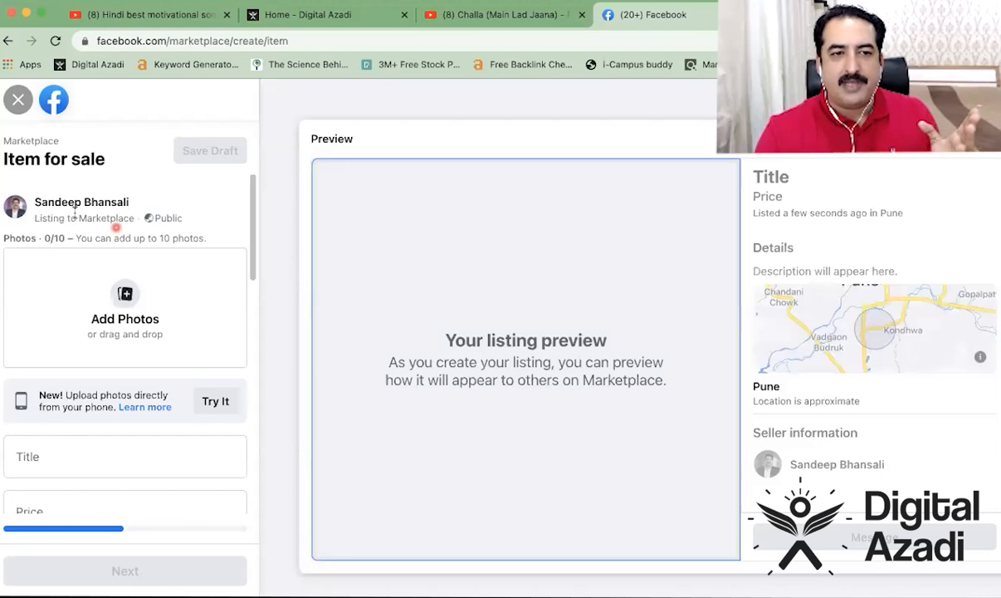
pyautogui.click(125, 296)
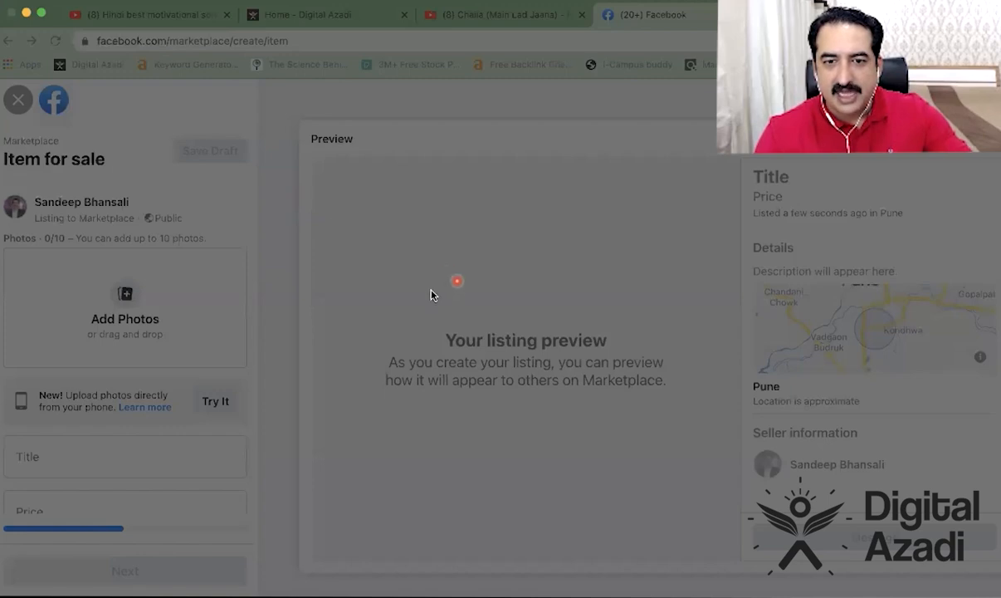
pyautogui.click(870, 469)
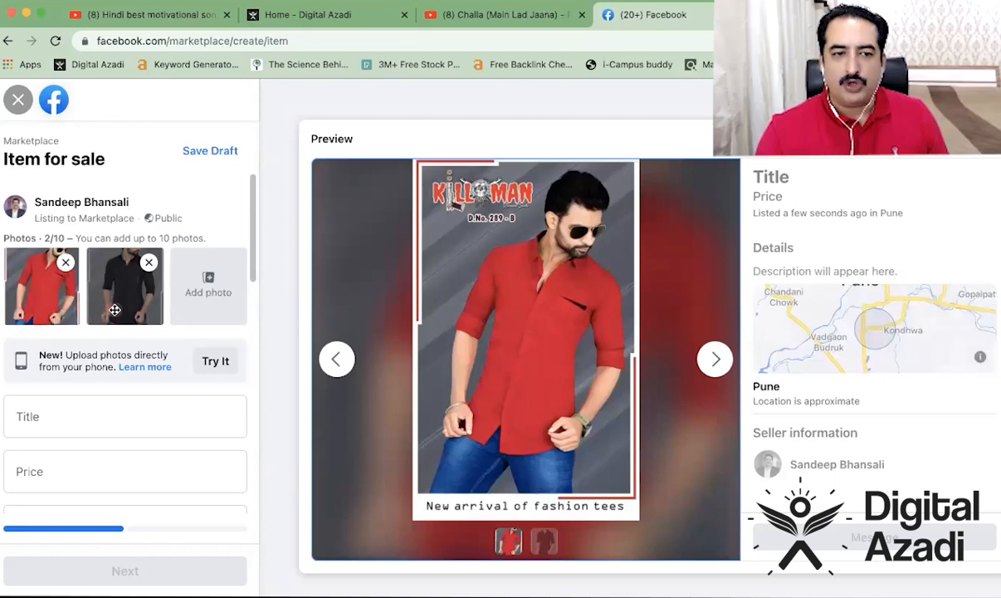
# - Title the listing "Club Wear Shirts" and set its price to ₹999
pyautogui.click(49, 411)
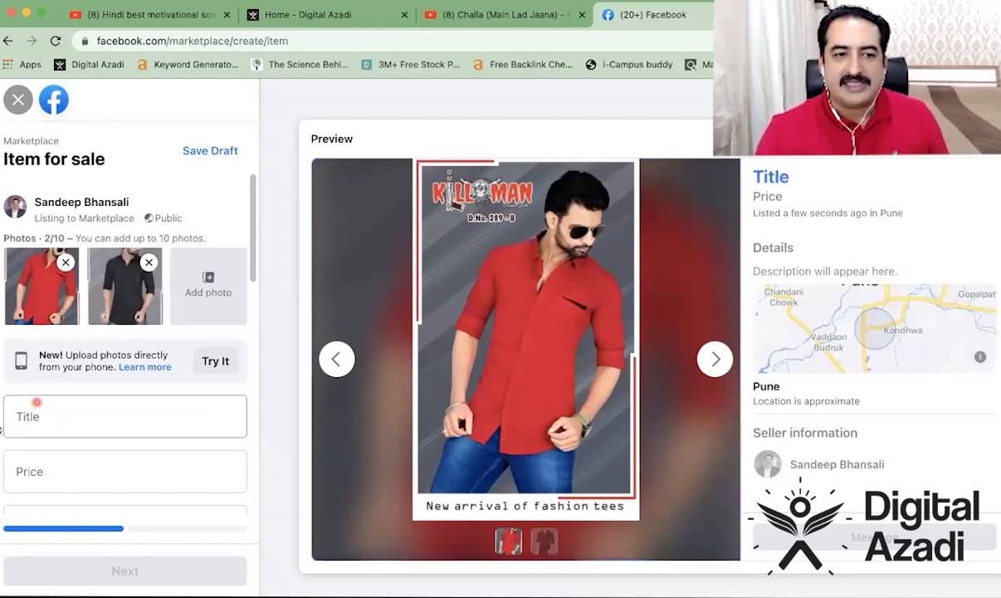
pyautogui.click(59, 420)
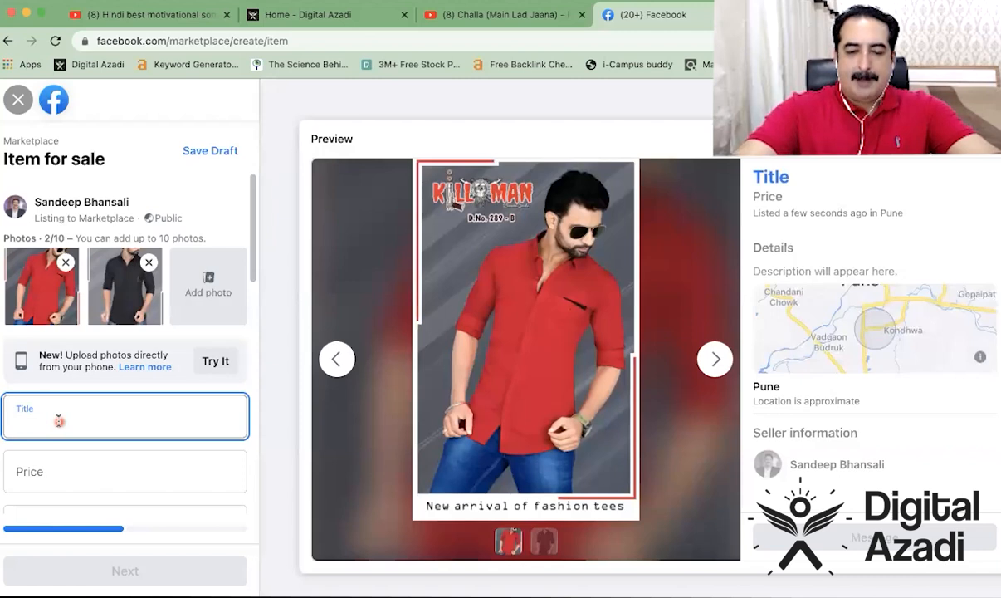
pyautogui.write('Club Wear ')
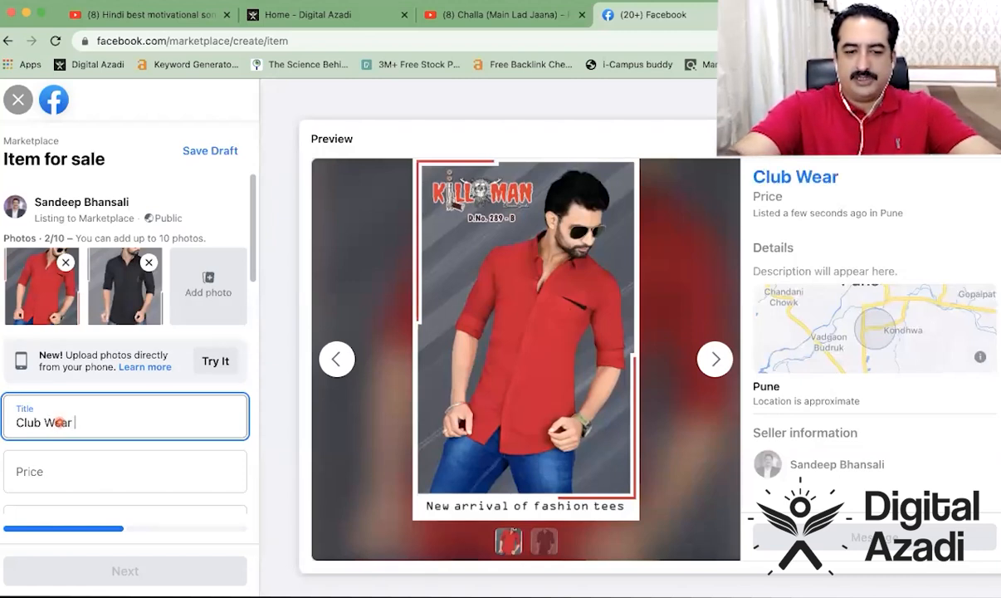
pyautogui.write('Shirts')
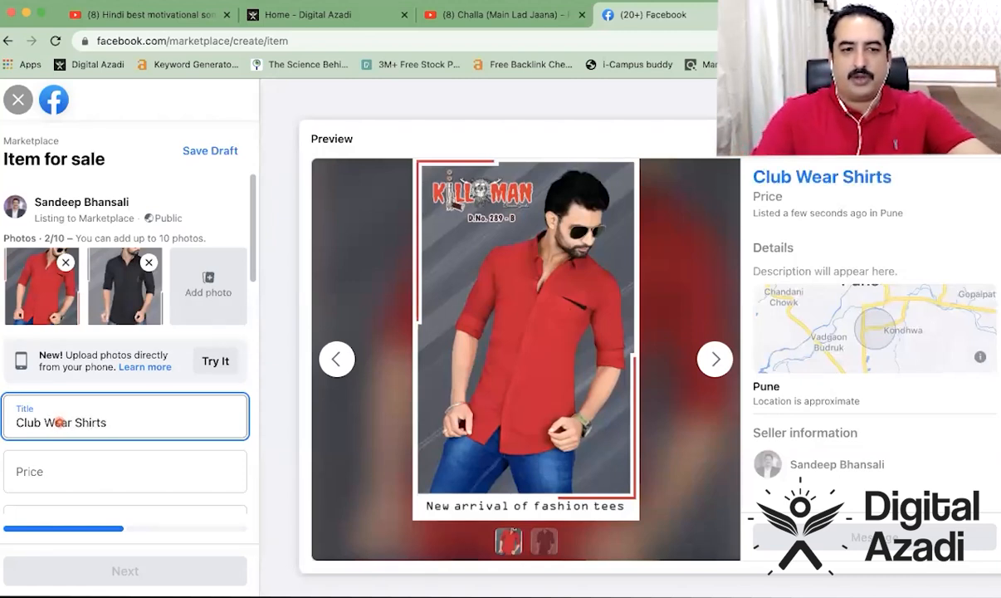
pyautogui.click(52, 480)
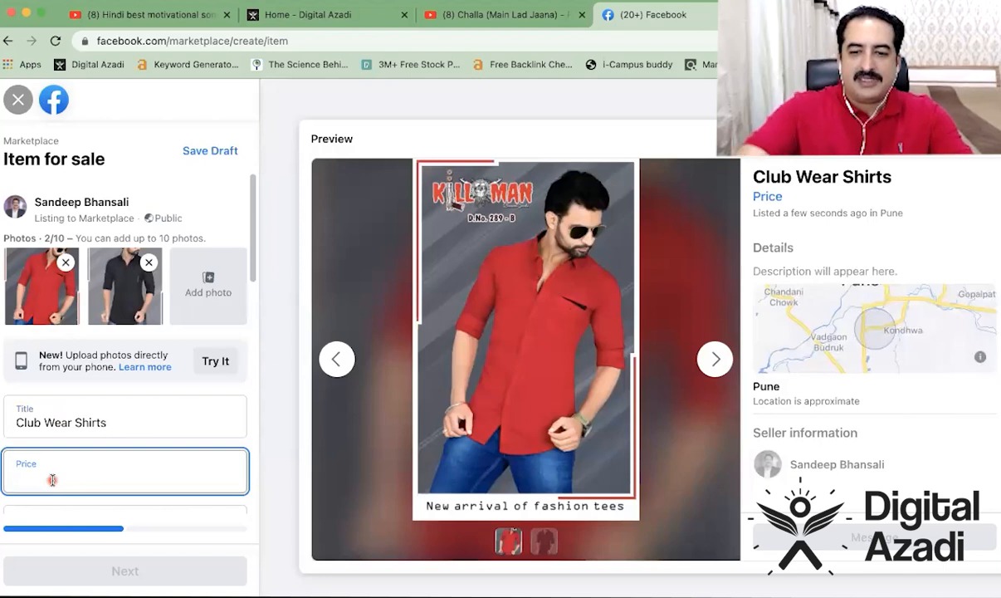
pyautogui.write('999')
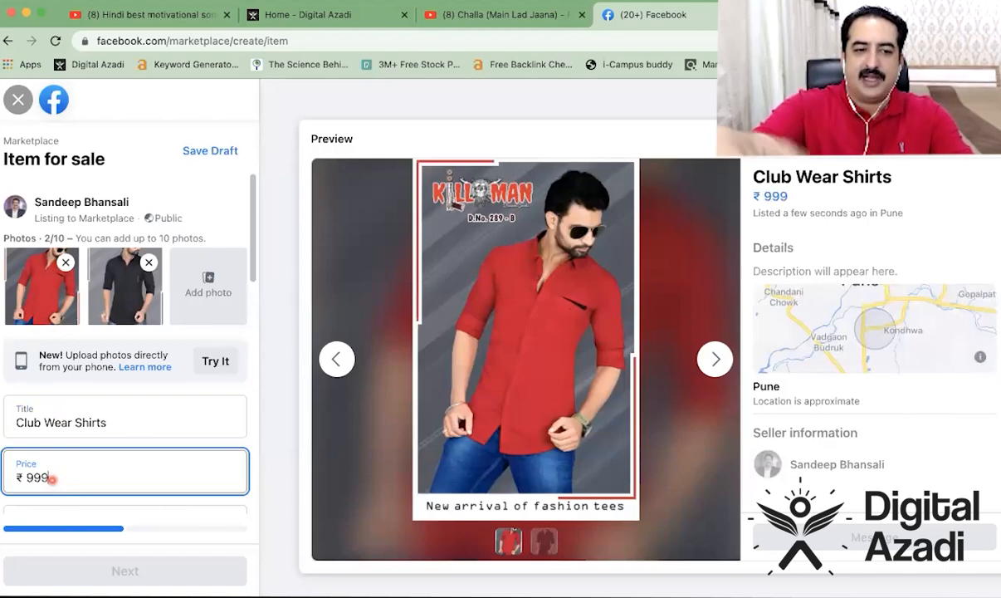
# - Set the listing's category to Men's clothing & shoes and its condition to New
pyautogui.scroll(-3, 158, 406)
pyautogui.click(158, 387)
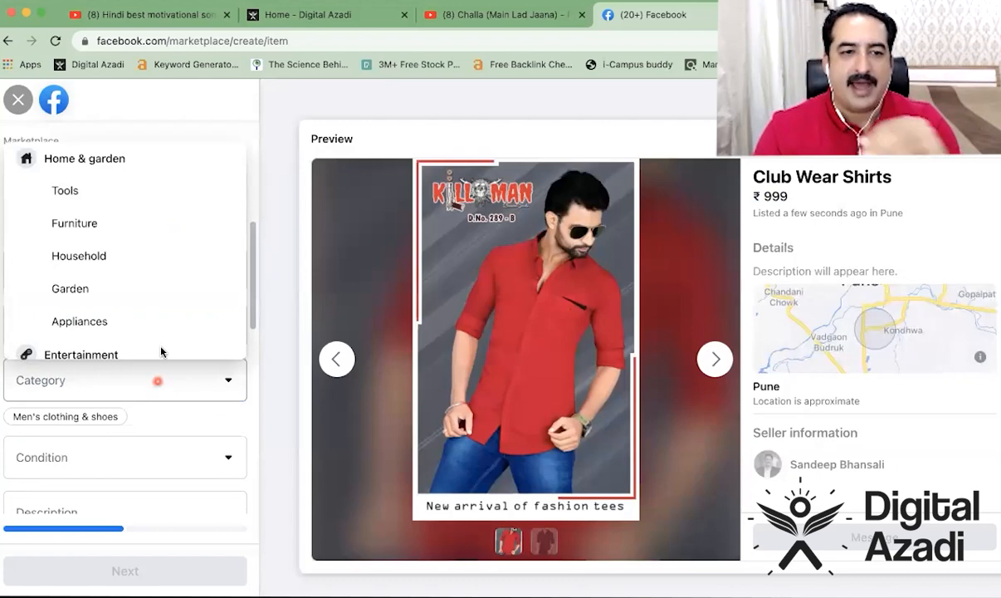
pyautogui.scroll(-3, 163, 317)
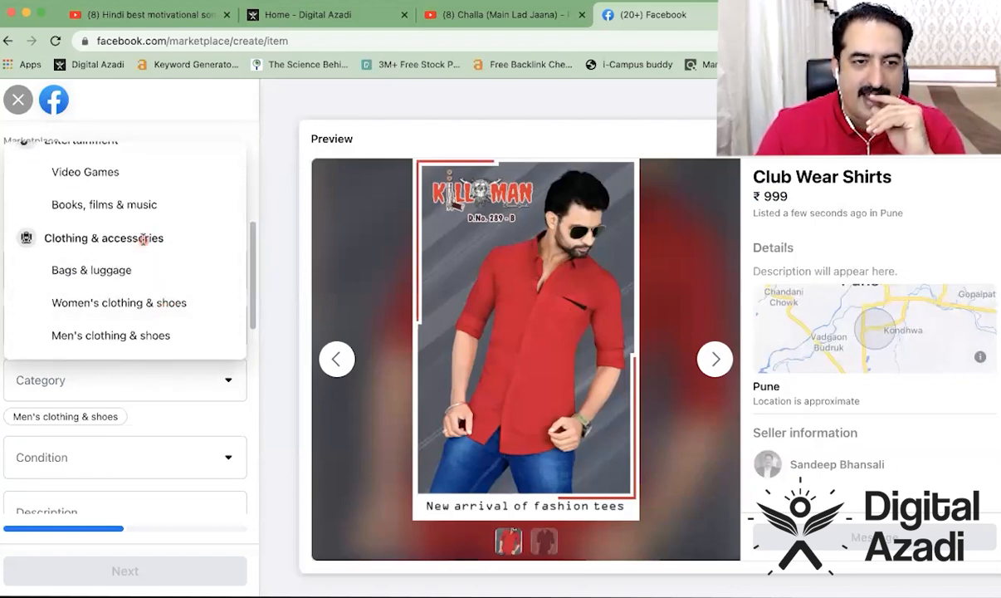
pyautogui.click(134, 333)
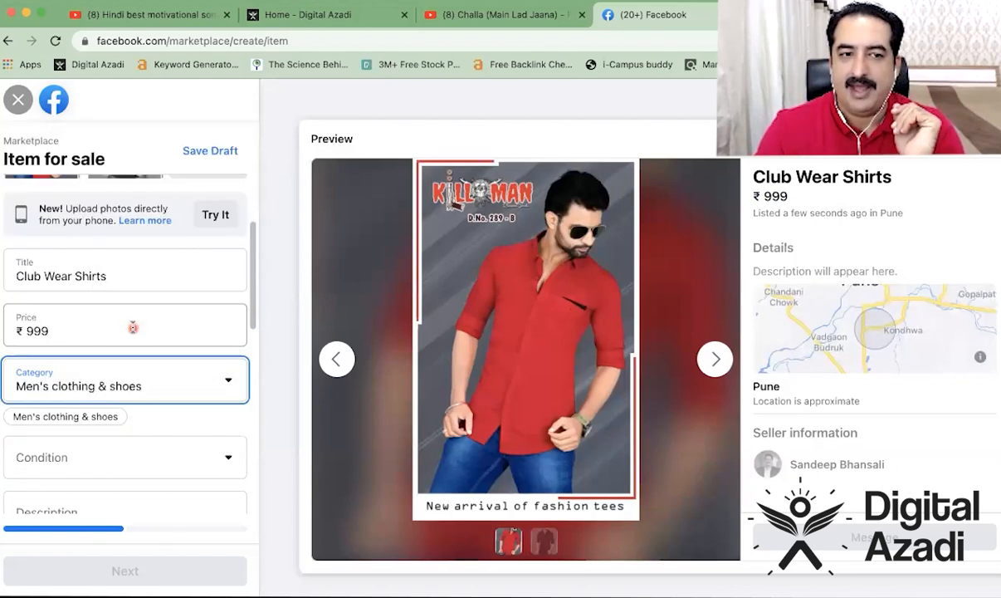
pyautogui.scroll(-2, 134, 328)
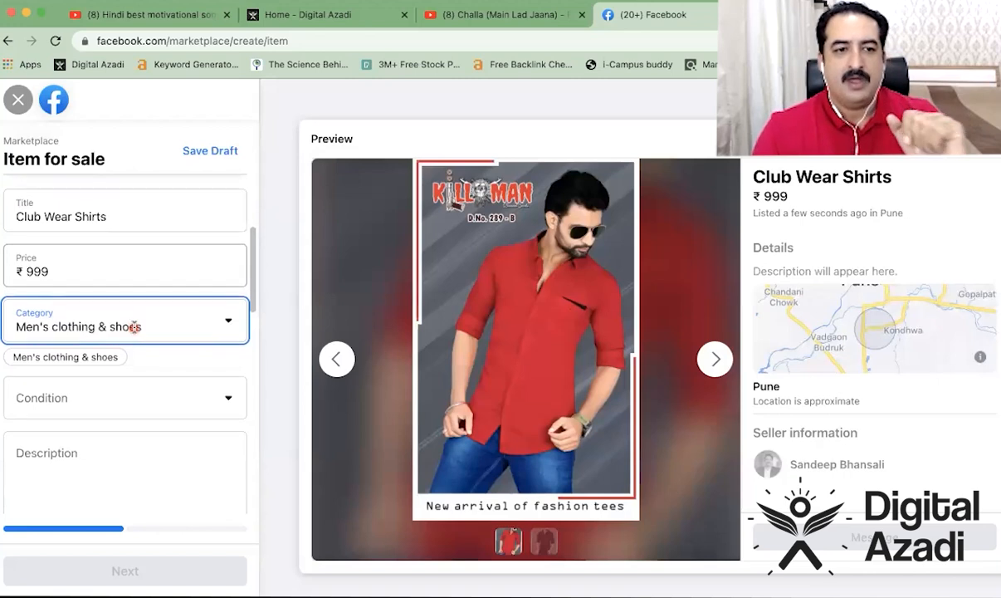
pyautogui.click(129, 364)
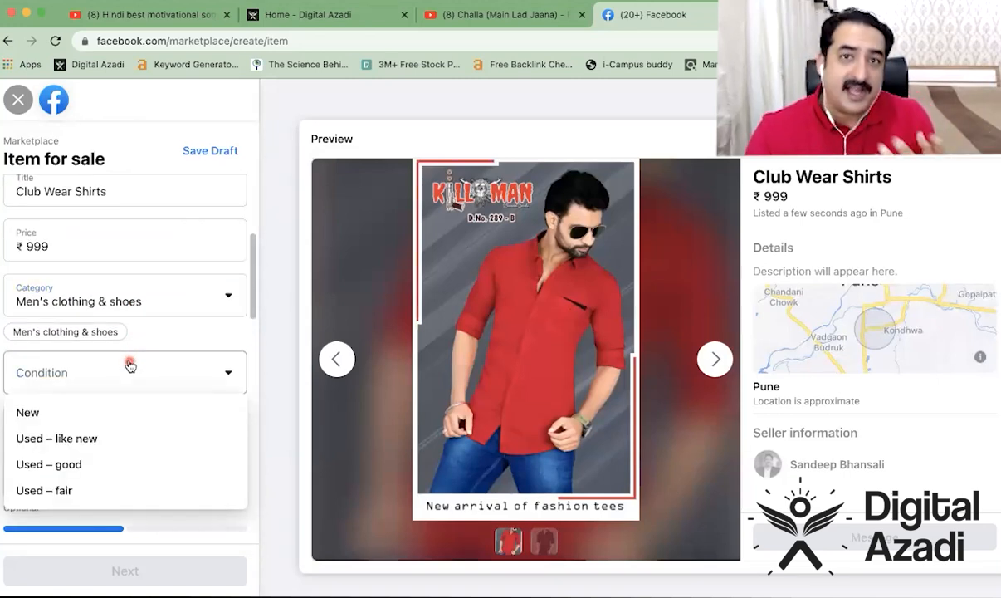
pyautogui.click(32, 419)
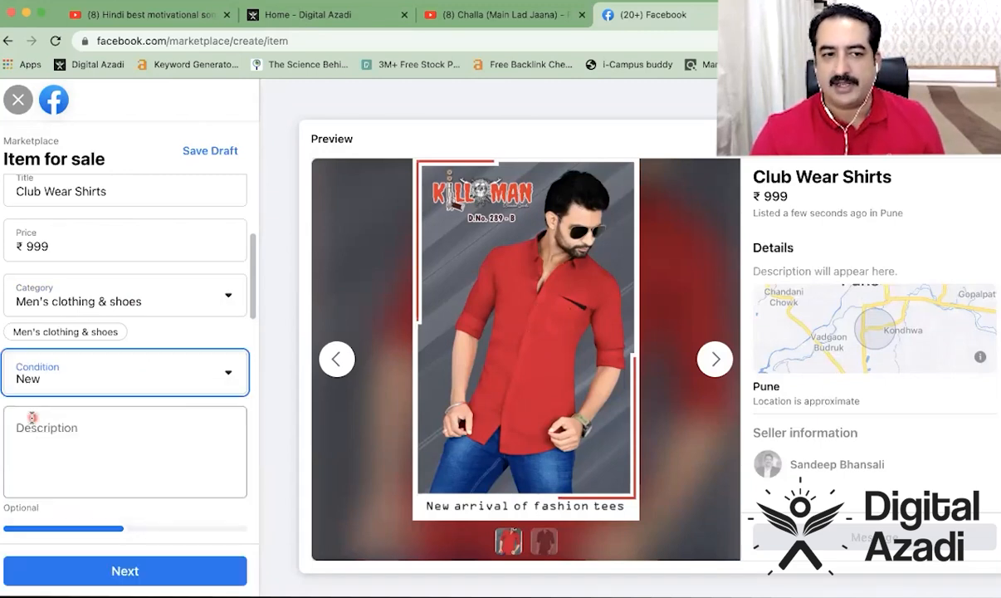
# - Enter "Cotton SHirts, Fast Color, Excellent Fit, Club Wear" as the listing's description
pyautogui.click(111, 431)
pyautogui.write('Cotoo')
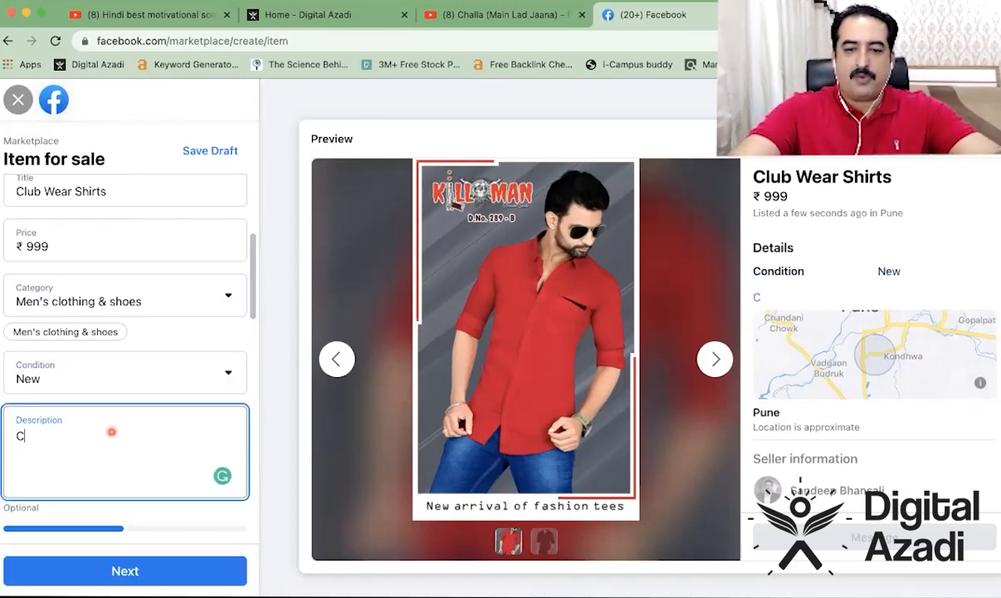
pyautogui.press('BackSpace')
pyautogui.press('BackSpace')
pyautogui.write('ton SHirts, Fast C')
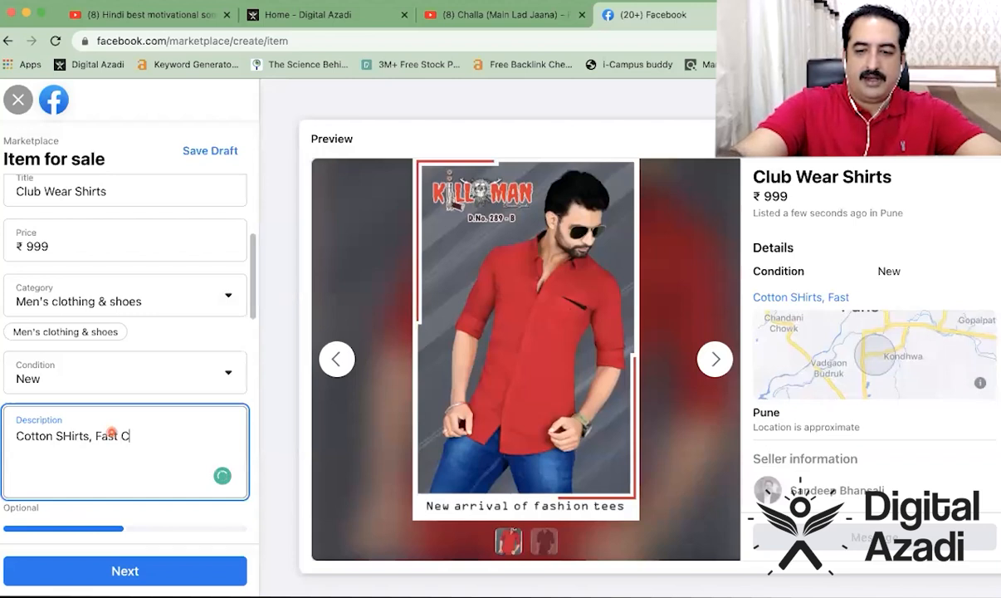
pyautogui.write('olor, Excellent Fit, C')
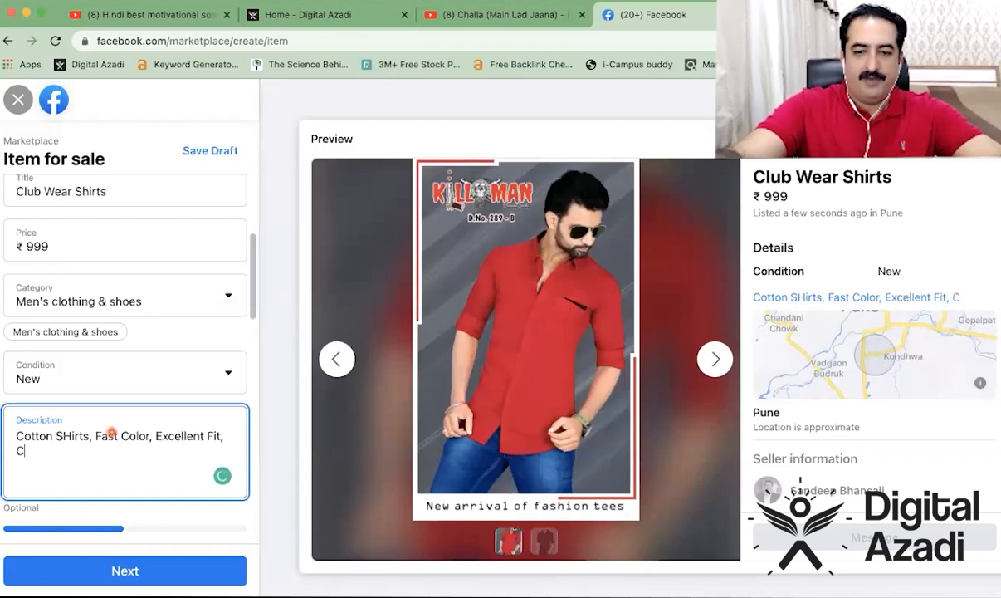
pyautogui.write('lub Wear')
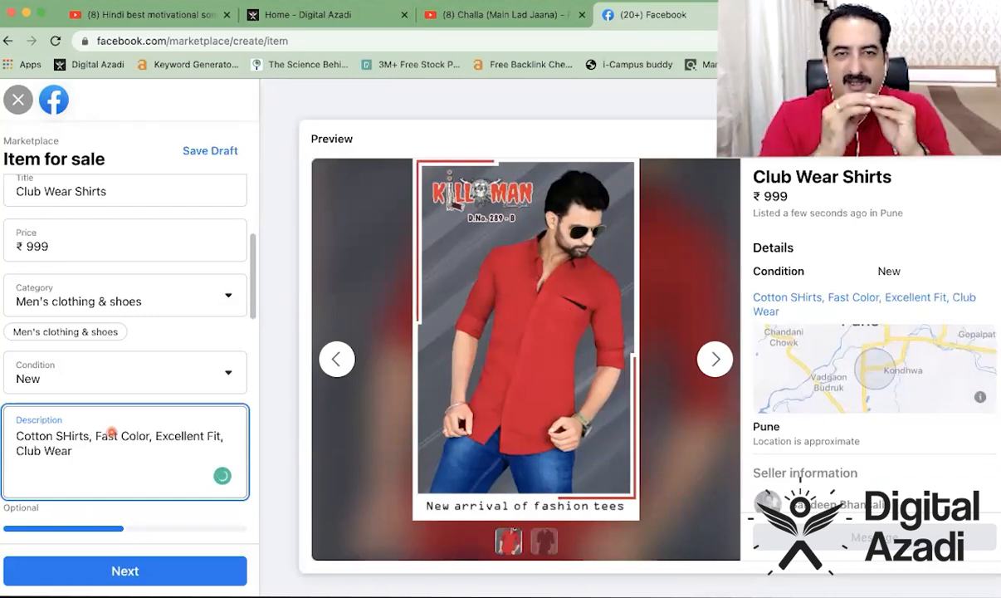
# - Keep the availability as List as in stock and enter "L XL XXL" as the size
pyautogui.scroll(-2, 111, 431)
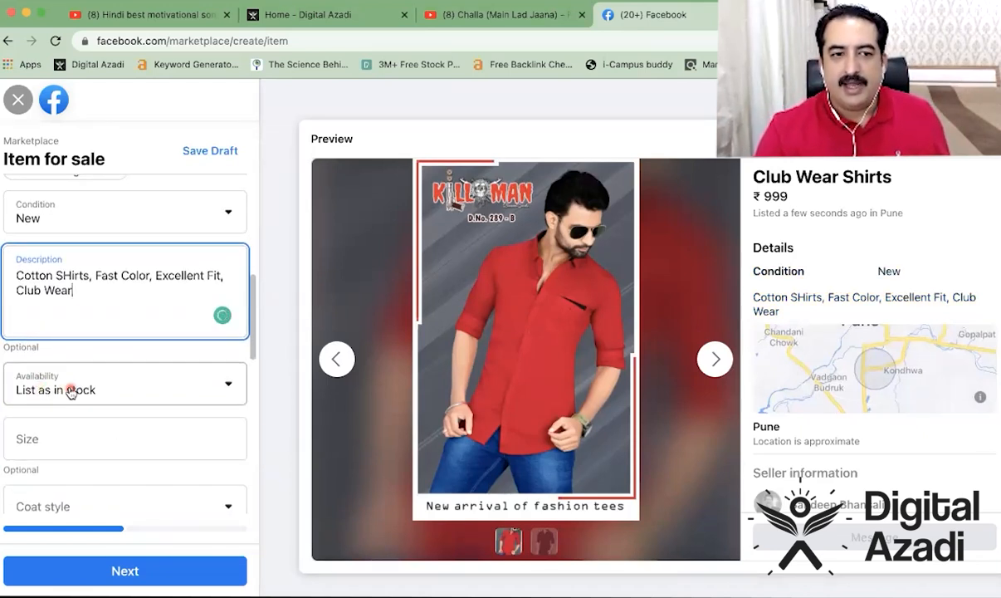
pyautogui.click(71, 392)
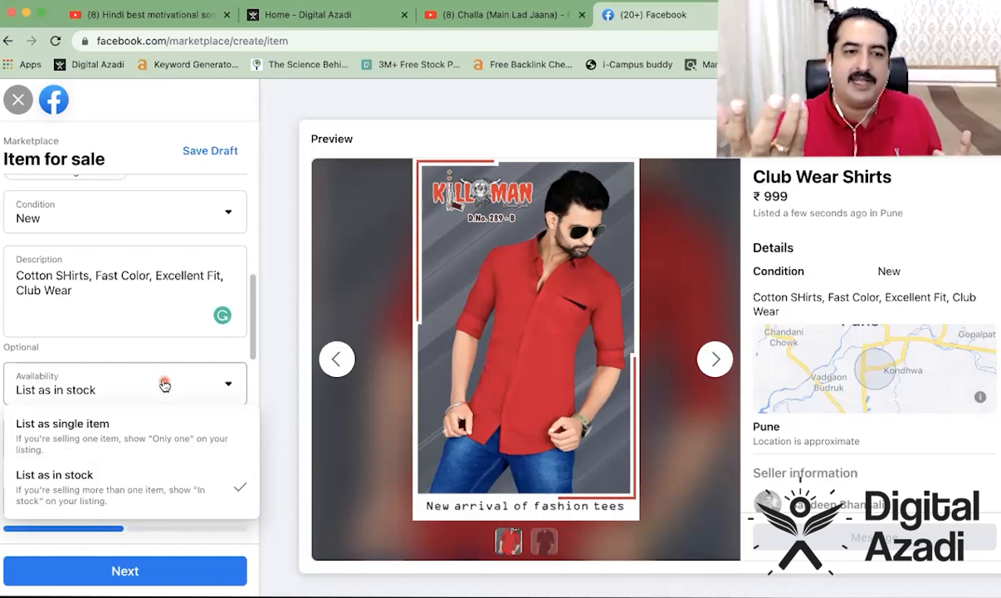
pyautogui.click(119, 492)
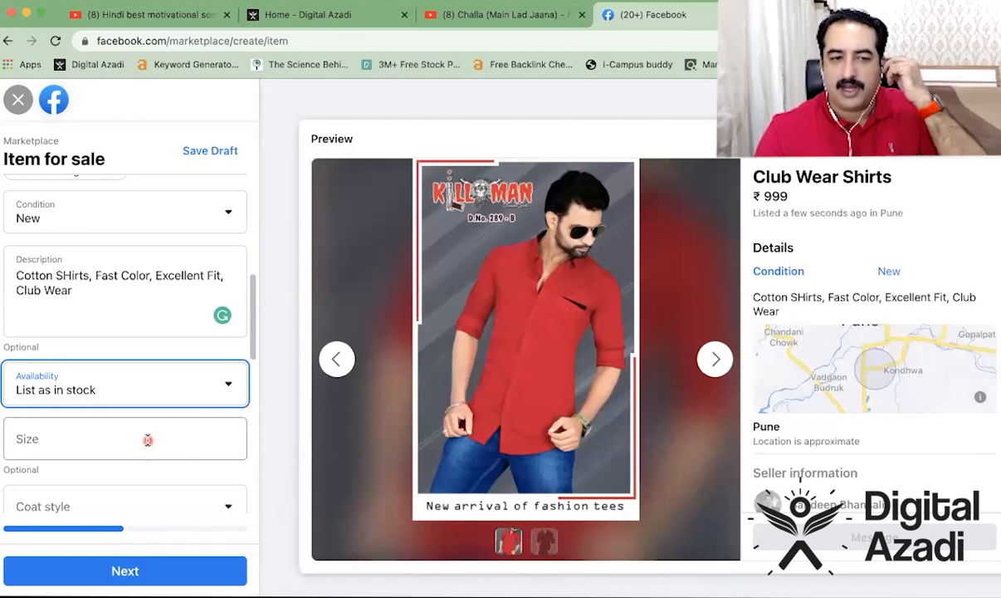
pyautogui.click(148, 440)
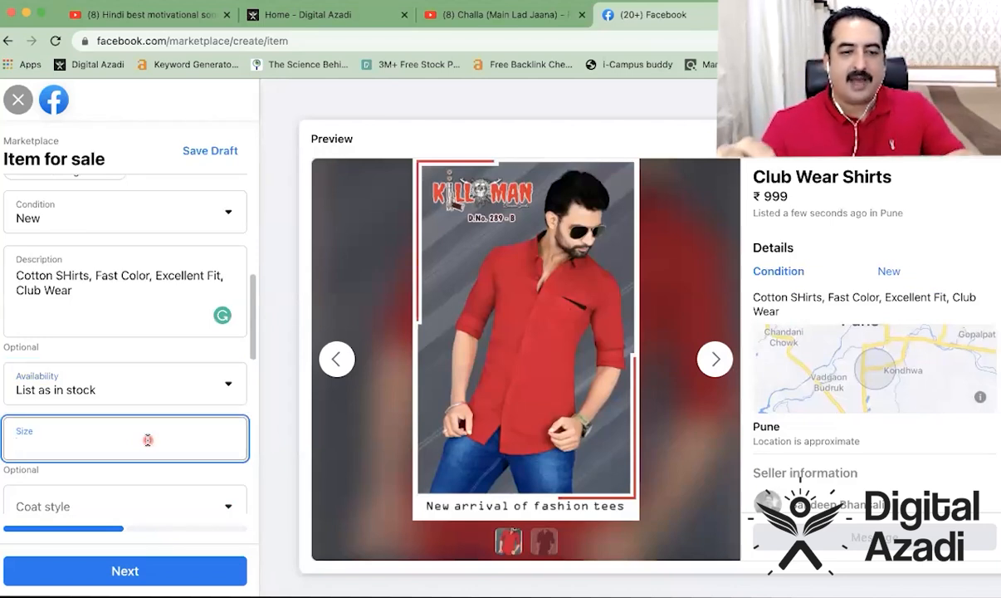
pyautogui.write('L')
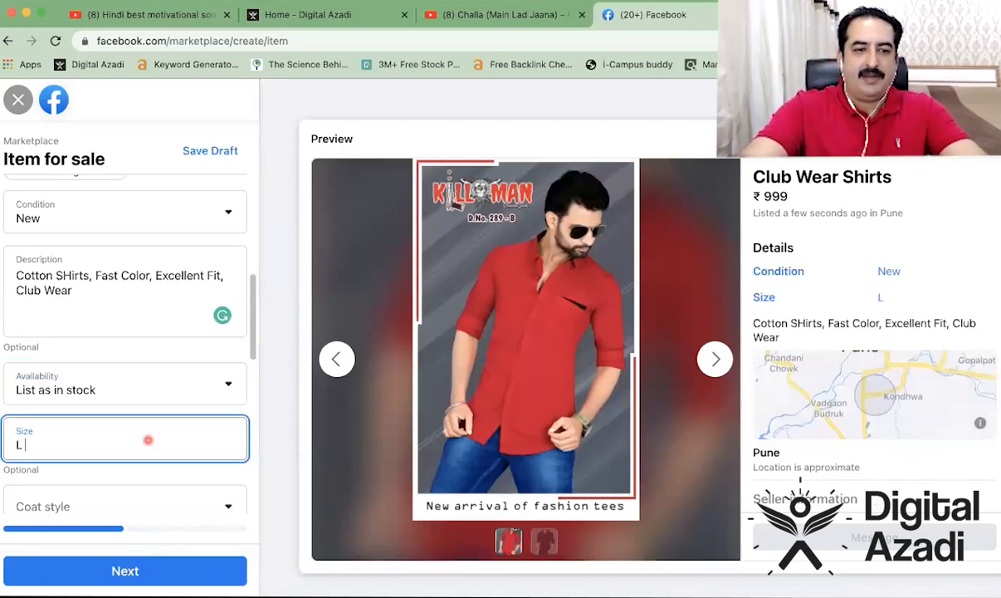
pyautogui.write(' XL XXL')
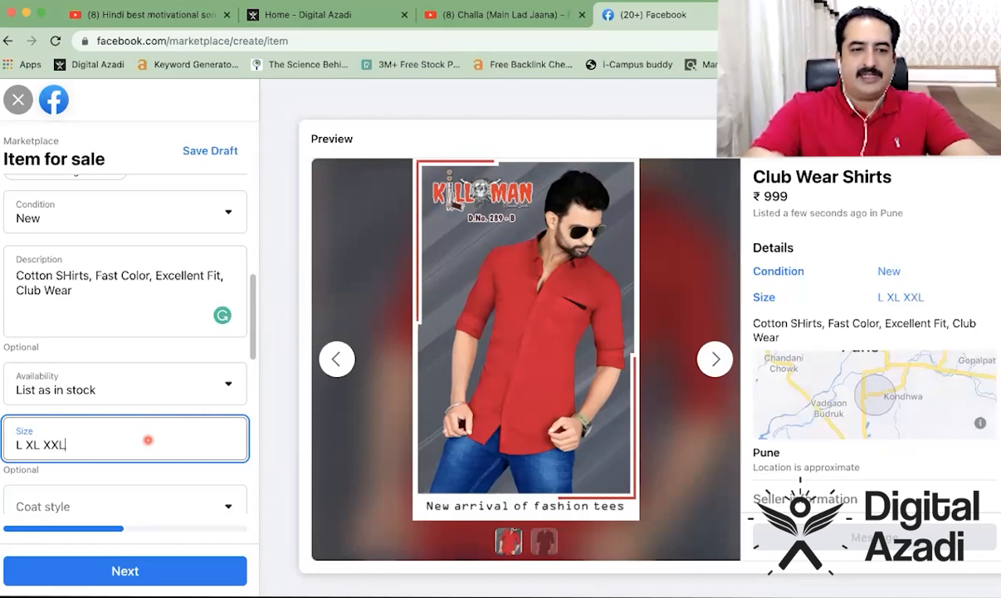
pyautogui.click(154, 471)
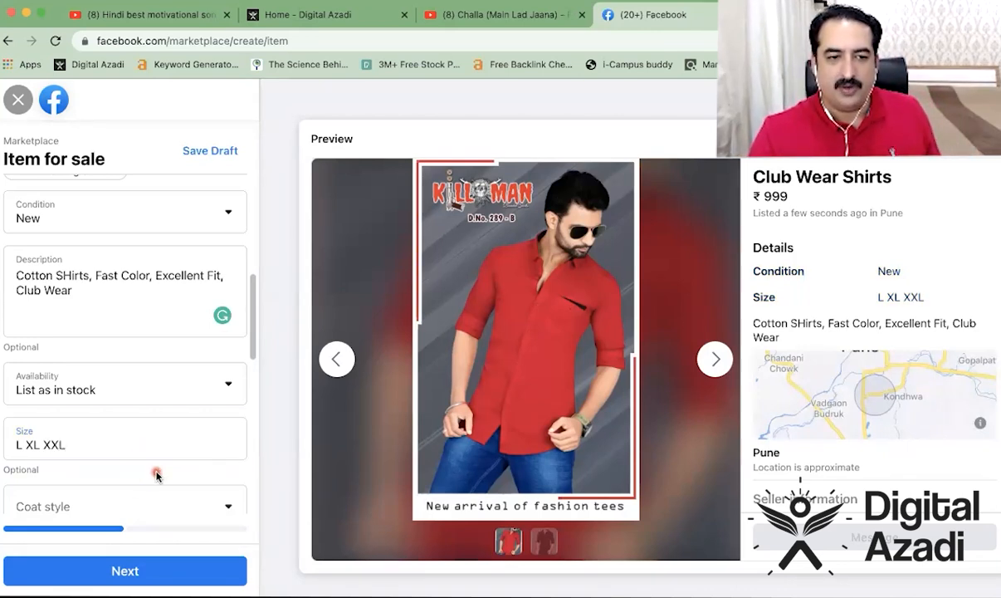
# - Check the coat style options without choosing one, and set the shirt's fit to Slim
pyautogui.scroll(-2, 157, 477)
pyautogui.scroll(-2, 156, 477)
pyautogui.click(55, 327)
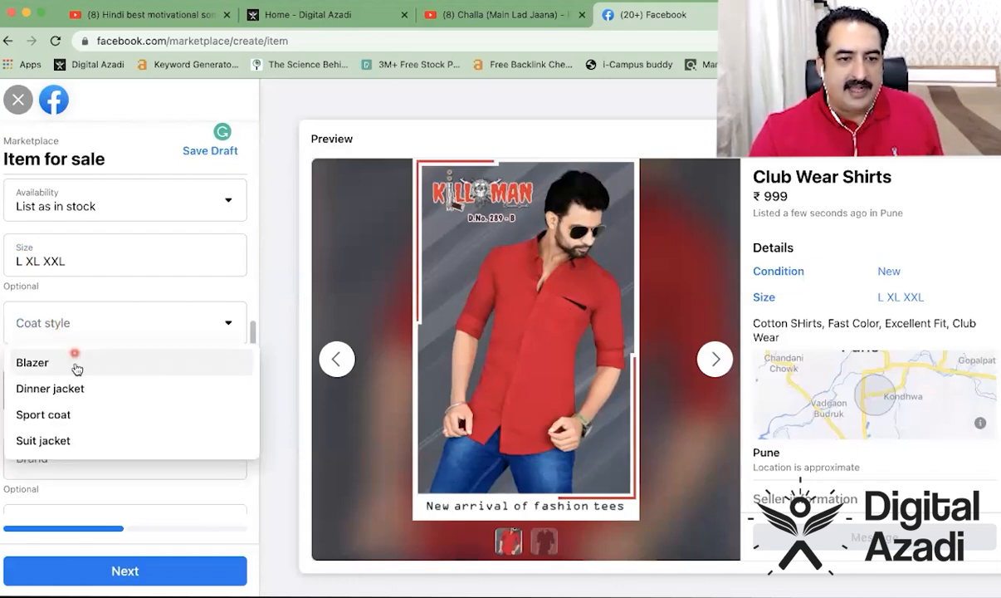
pyautogui.click(90, 285)
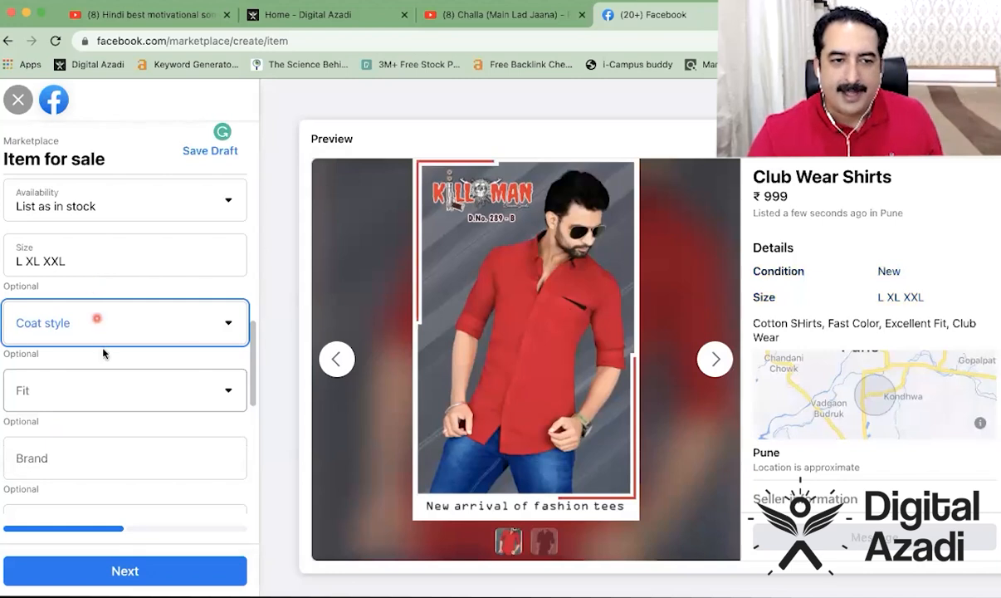
pyautogui.click(47, 398)
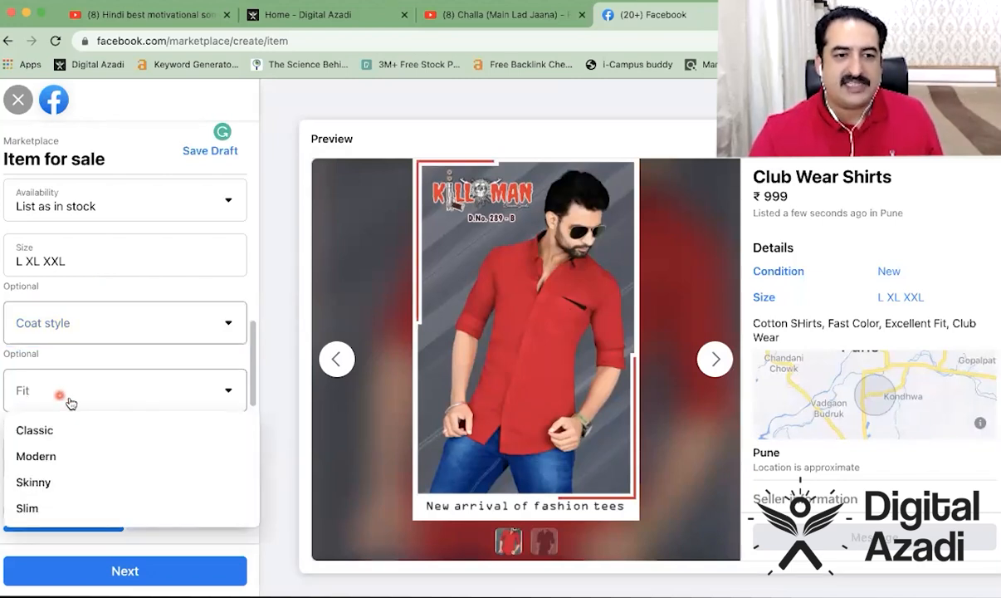
pyautogui.click(52, 507)
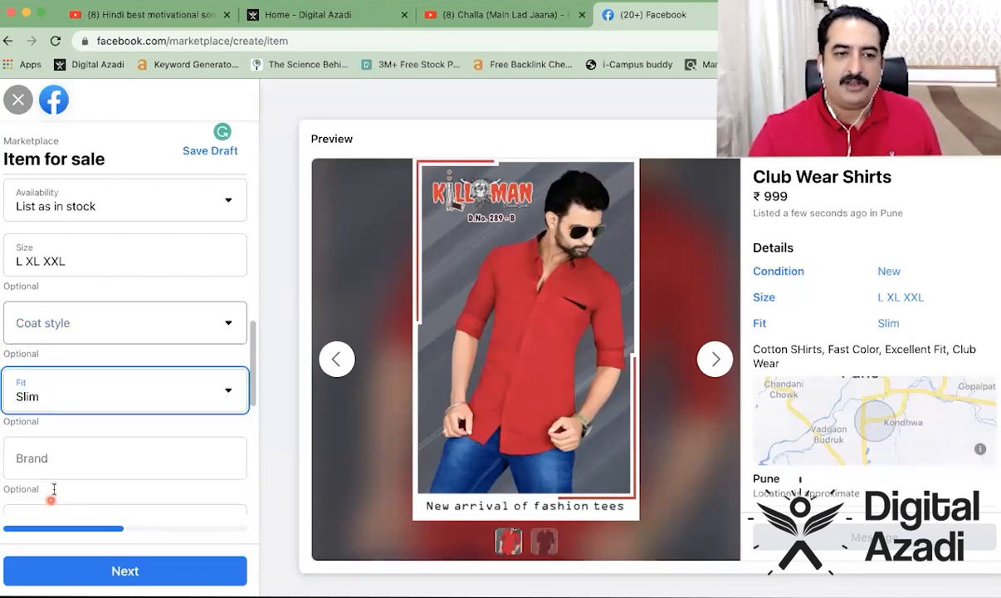
# - Enter "Kill Man" as the brand of the shirts
pyautogui.scroll(-1, 94, 389)
pyautogui.click(75, 367)
pyautogui.write('K')
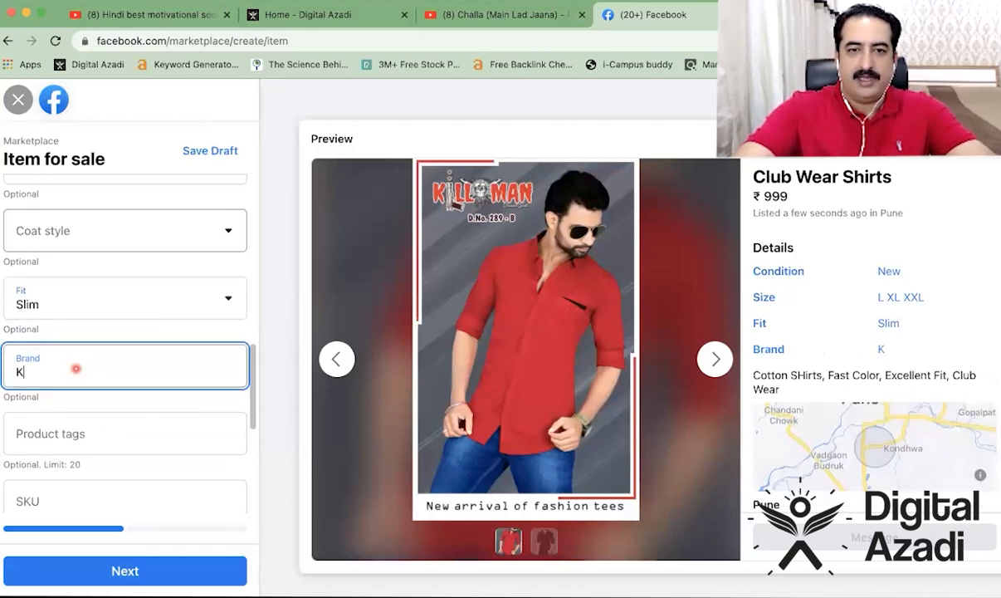
pyautogui.write('ill Man')
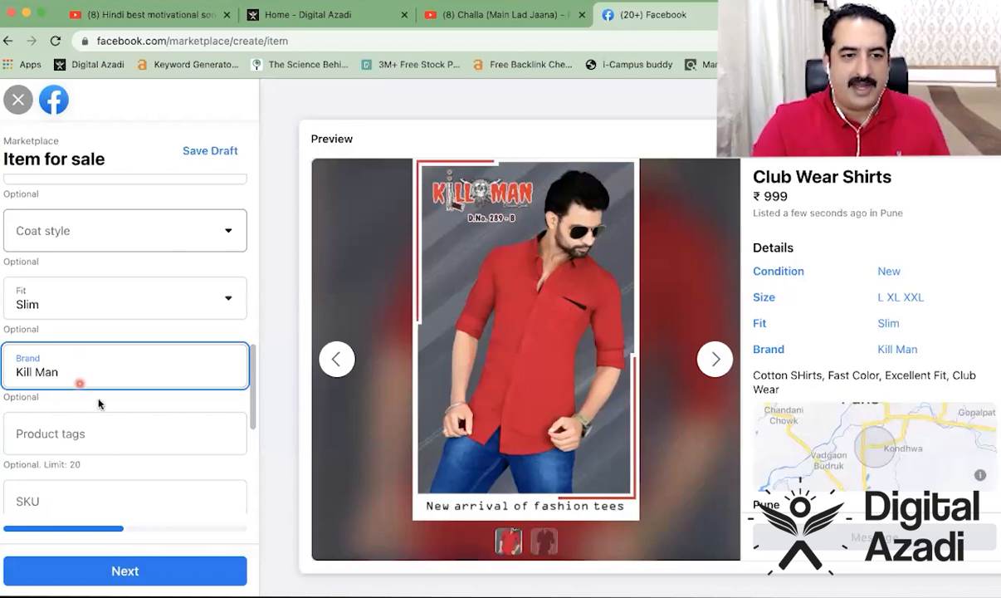
pyautogui.click(100, 404)
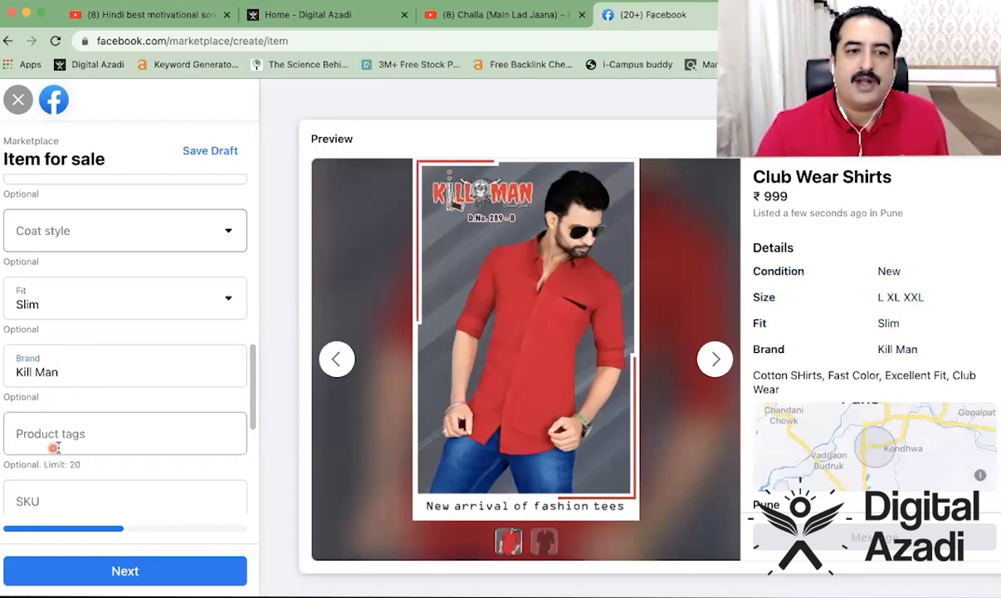
# - Add the product tags "mens shirts", "Mens Club wear" and "shirts" to the listing
pyautogui.click(114, 430)
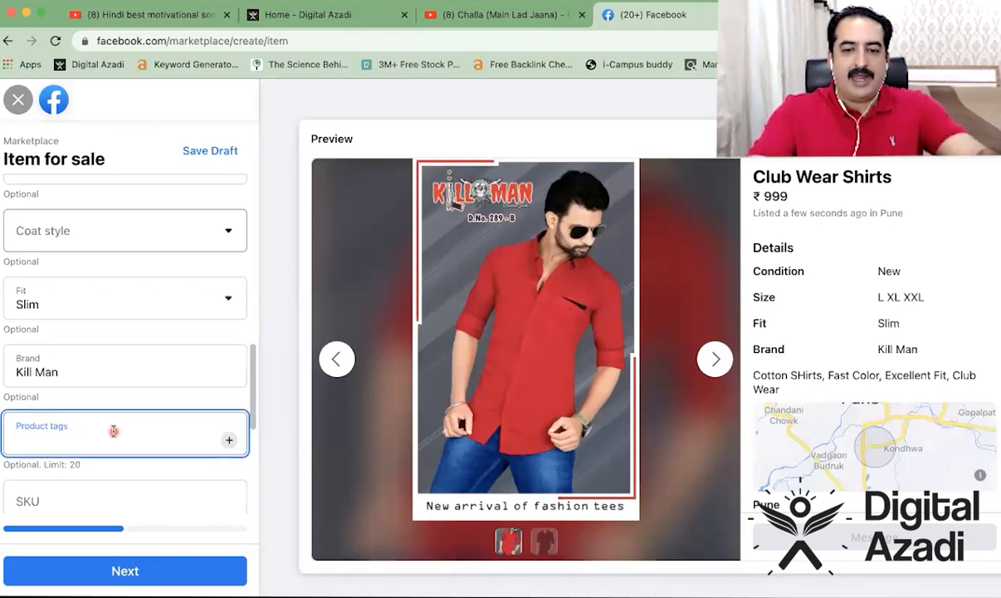
pyautogui.write('mens ')
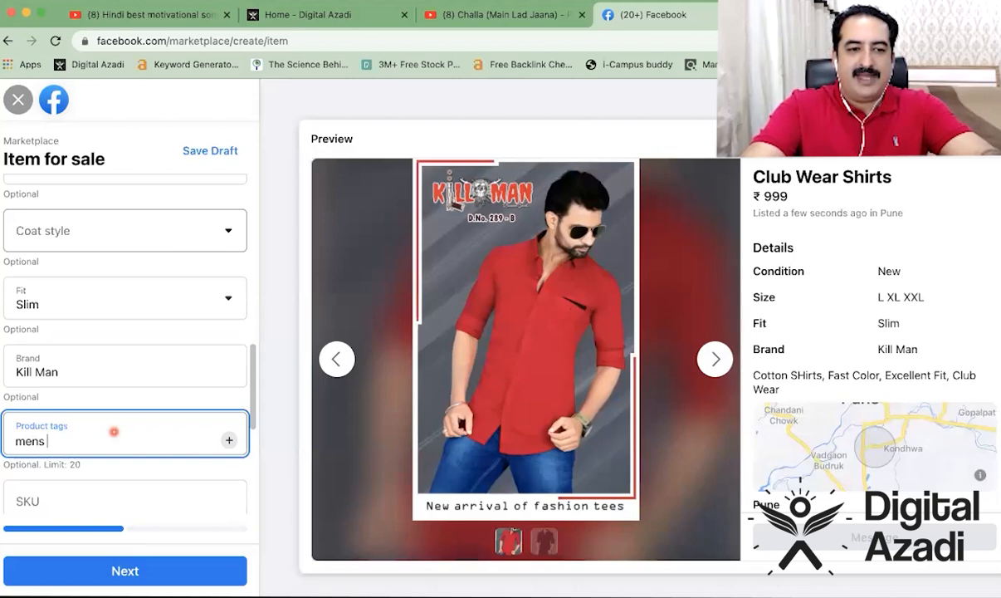
pyautogui.write('shirts')
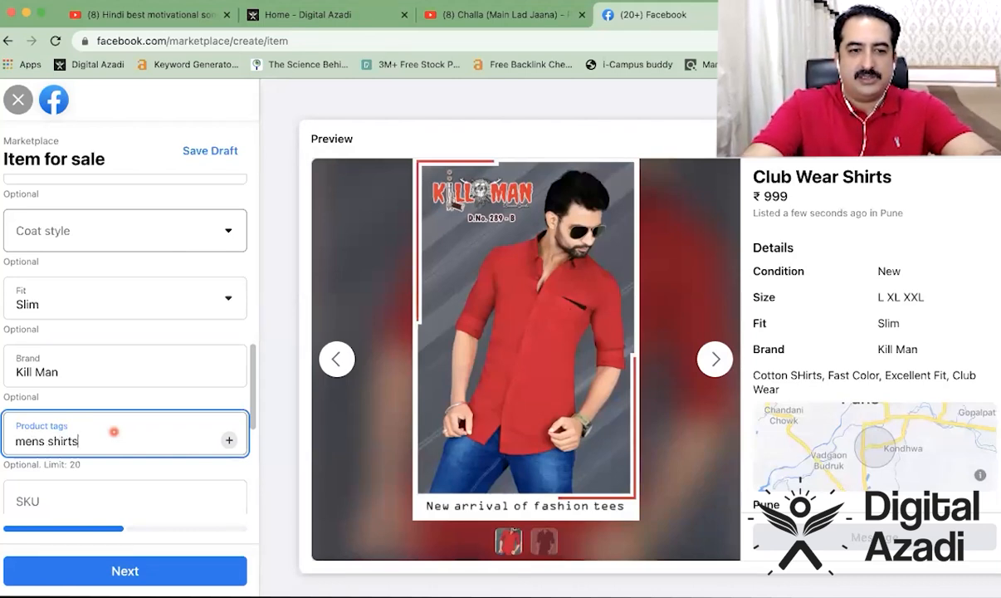
pyautogui.press('Return')
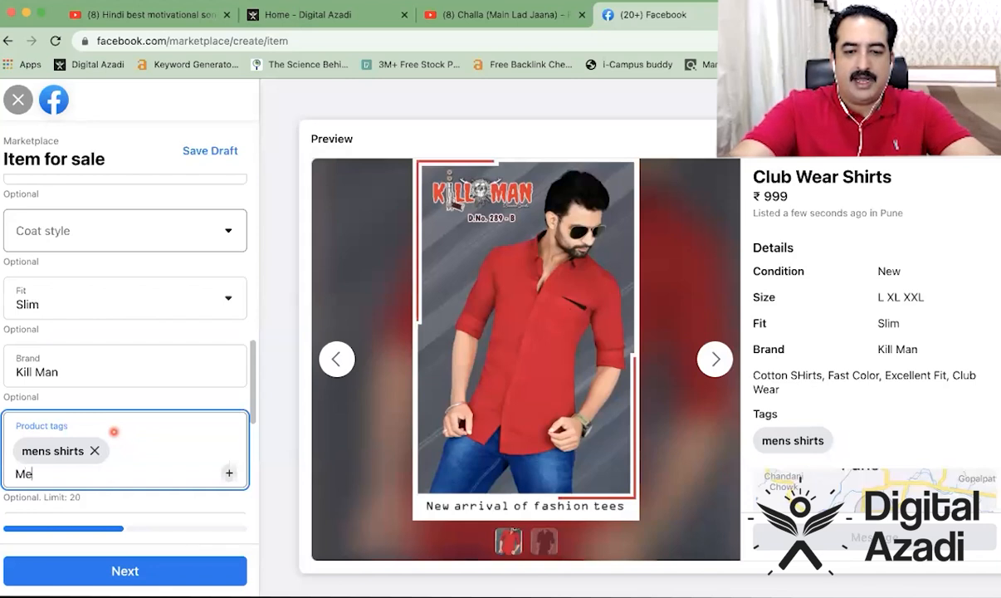
pyautogui.write('Cluc')
pyautogui.press('BackSpace')
pyautogui.write('b')
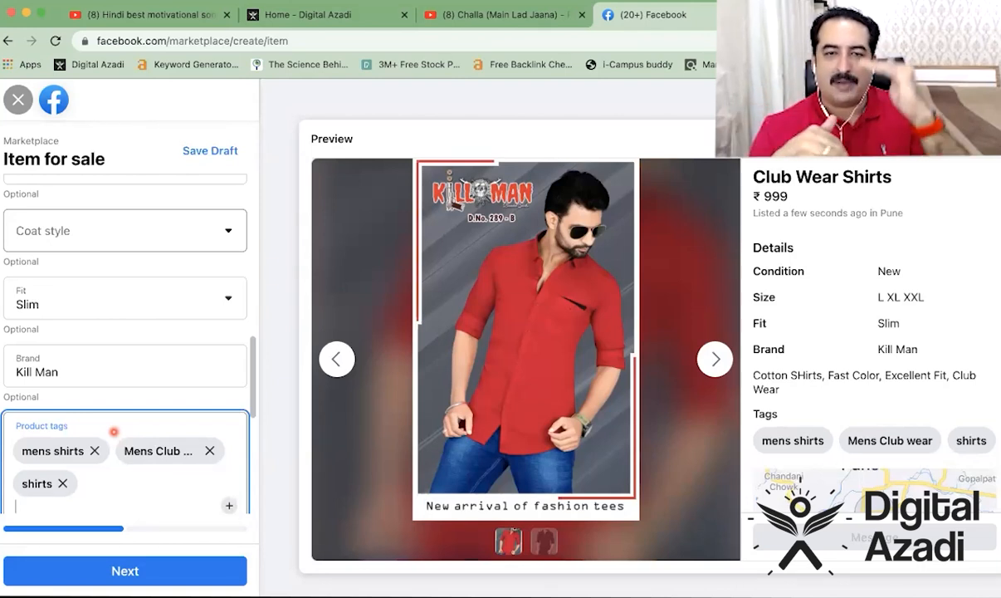
# - Enter SH112 as the listing's SKU and look over the completed form
pyautogui.scroll(-5, 114, 431)
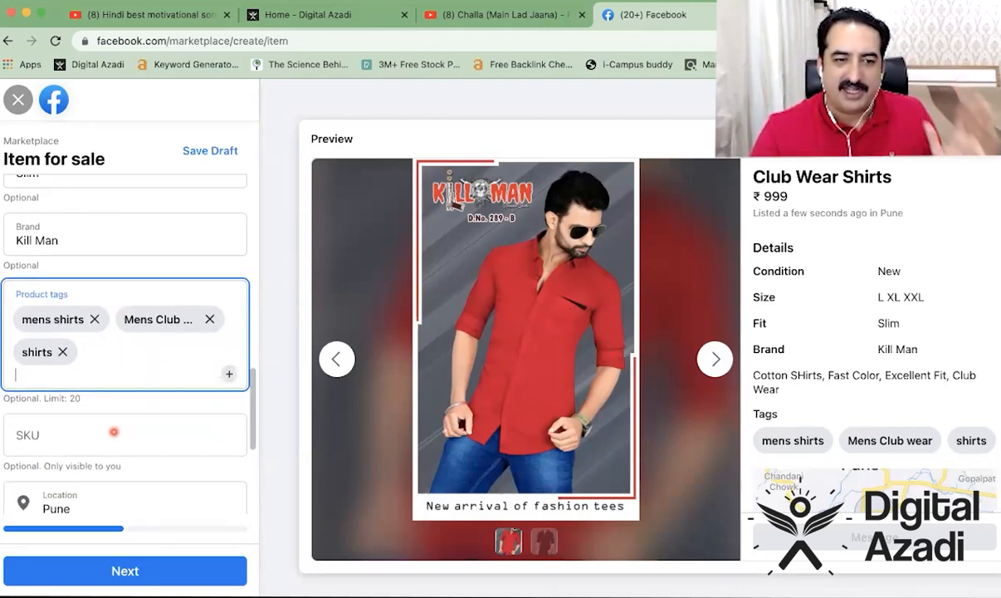
pyautogui.scroll(-3, 114, 431)
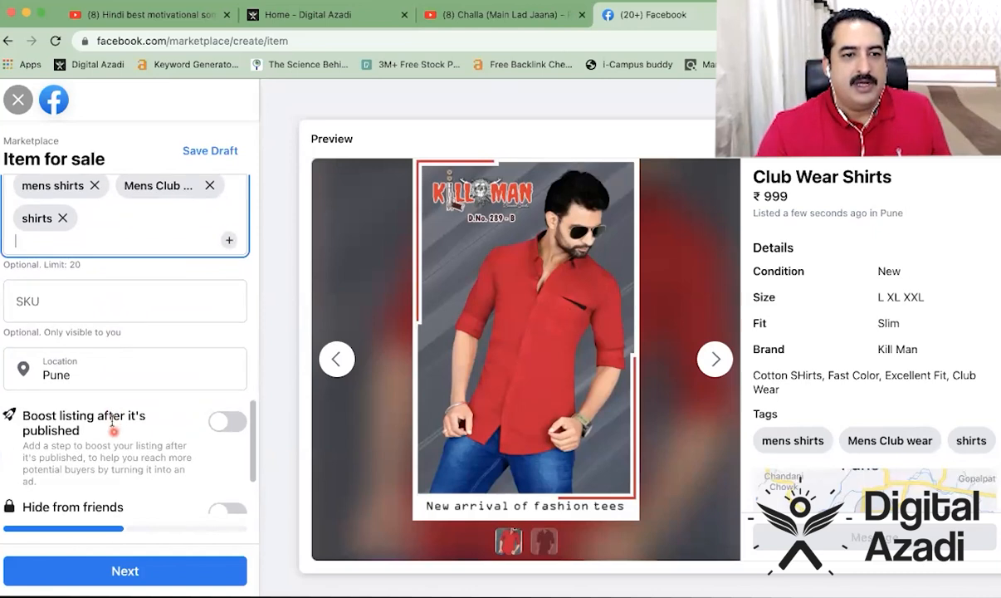
pyautogui.click(73, 305)
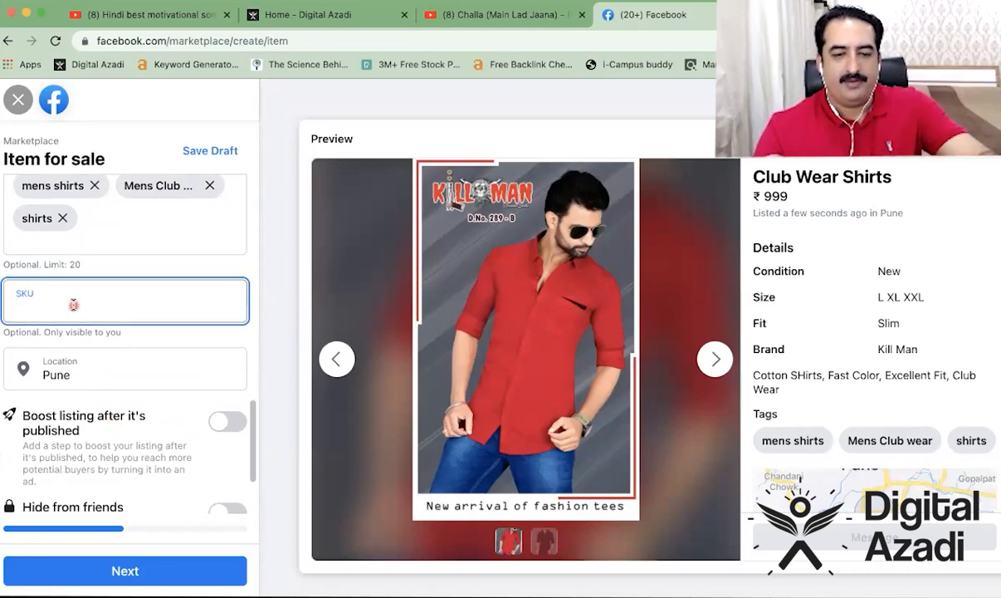
pyautogui.write('SH112')
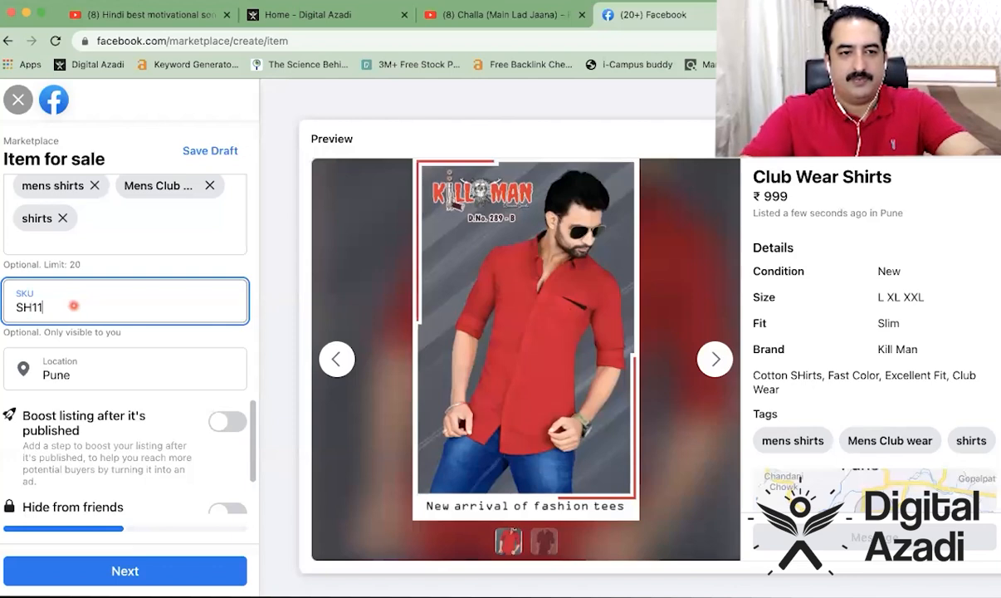
pyautogui.scroll(-2, 73, 305)
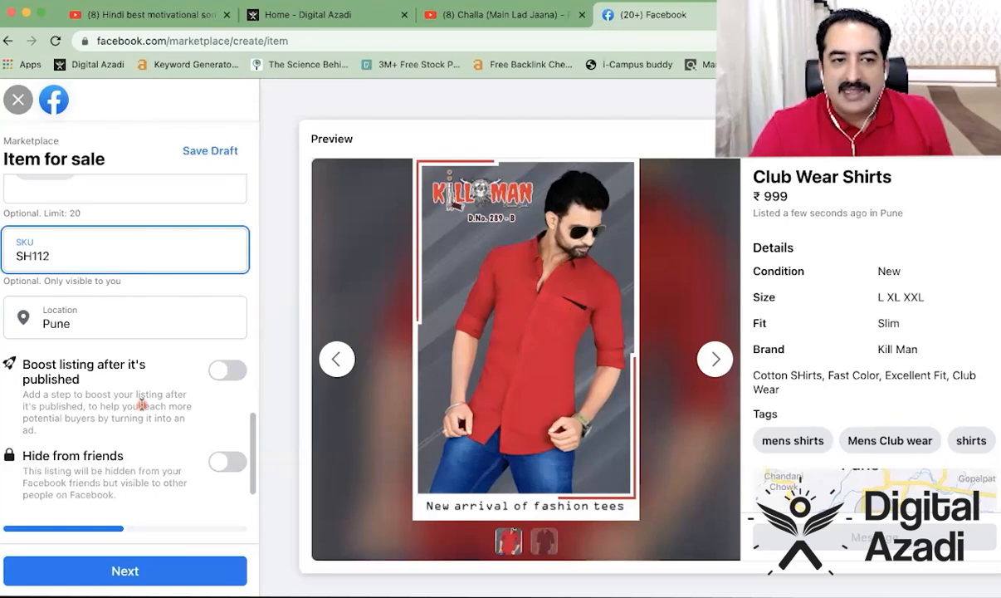
pyautogui.scroll(5, 143, 404)
pyautogui.scroll(5, 104, 231)
pyautogui.scroll(-3, 104, 231)
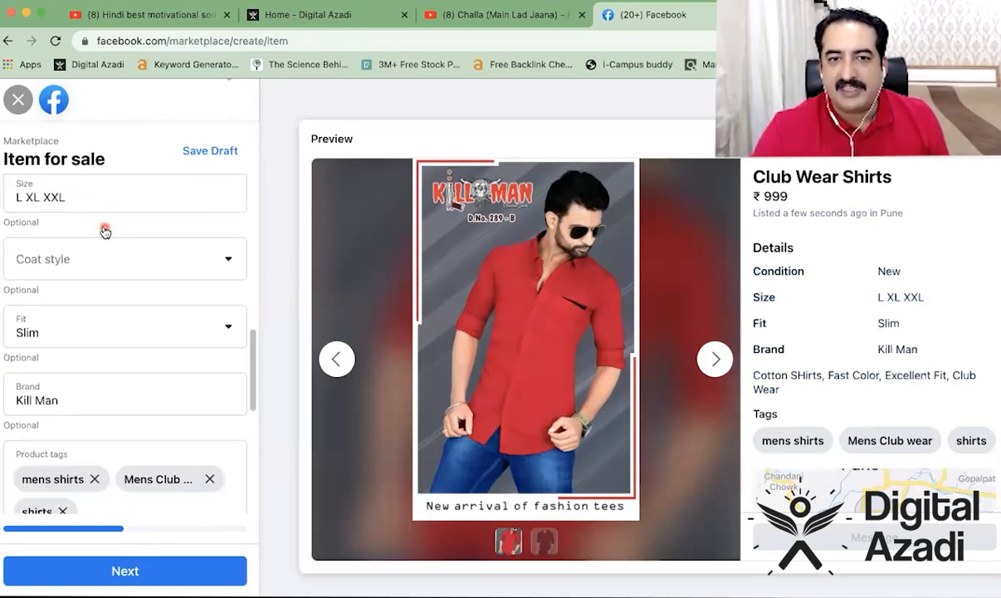
# - Try hiding the listing from Facebook friends, and switch that option back off
pyautogui.scroll(-1, 105, 231)
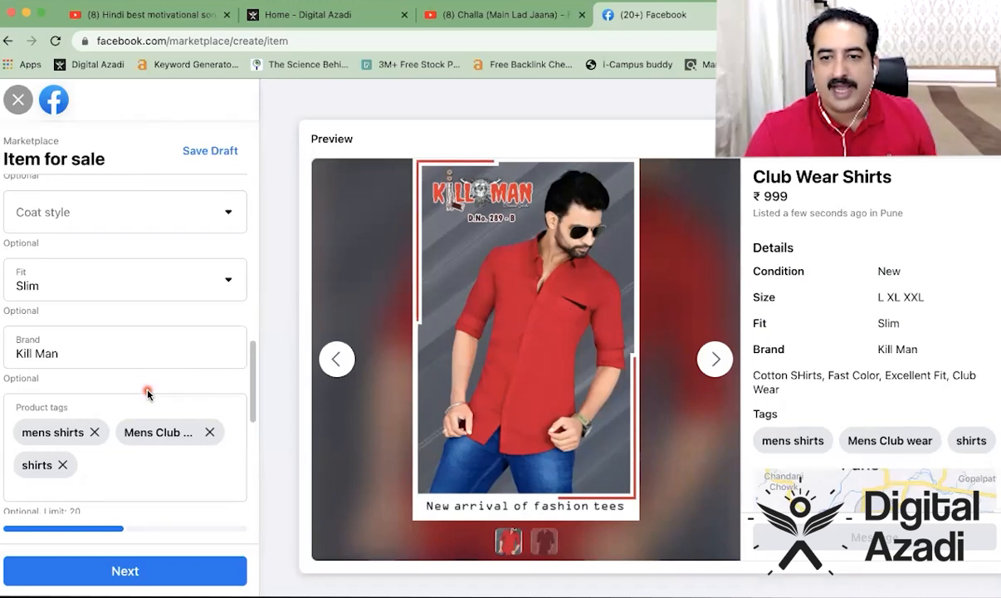
pyautogui.scroll(-6, 149, 415)
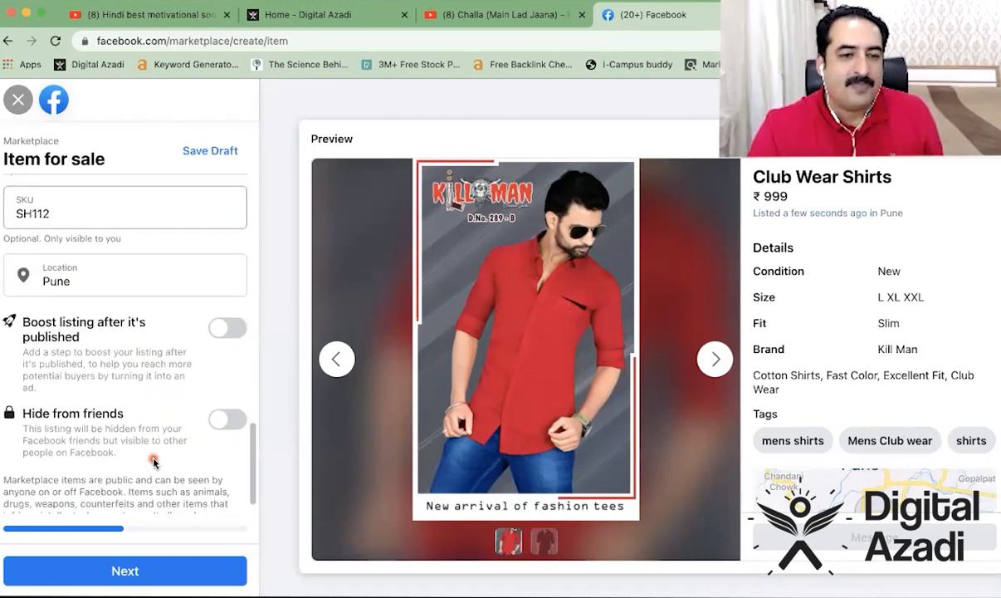
pyautogui.scroll(-1, 153, 462)
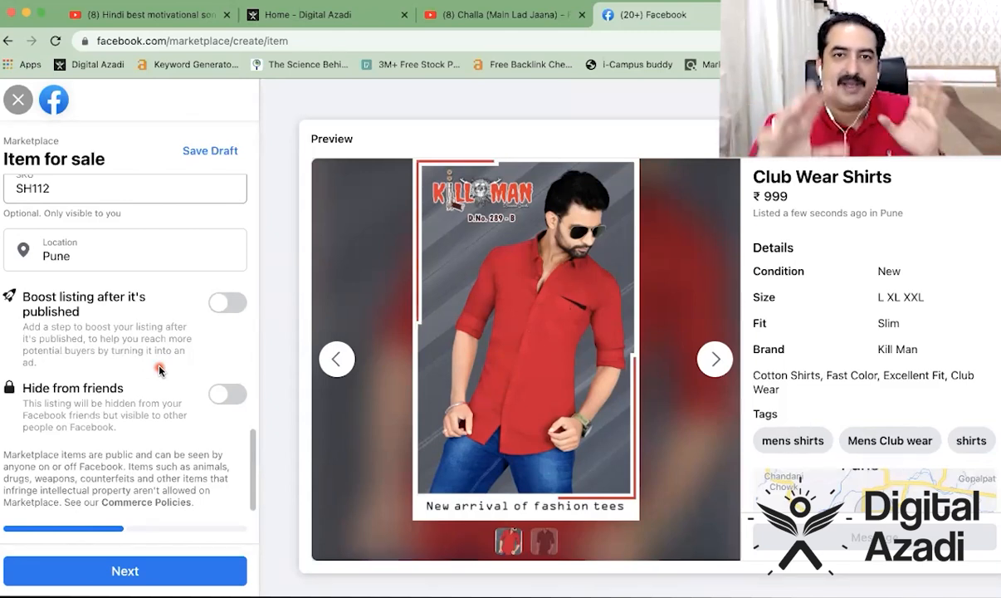
pyautogui.click(222, 393)
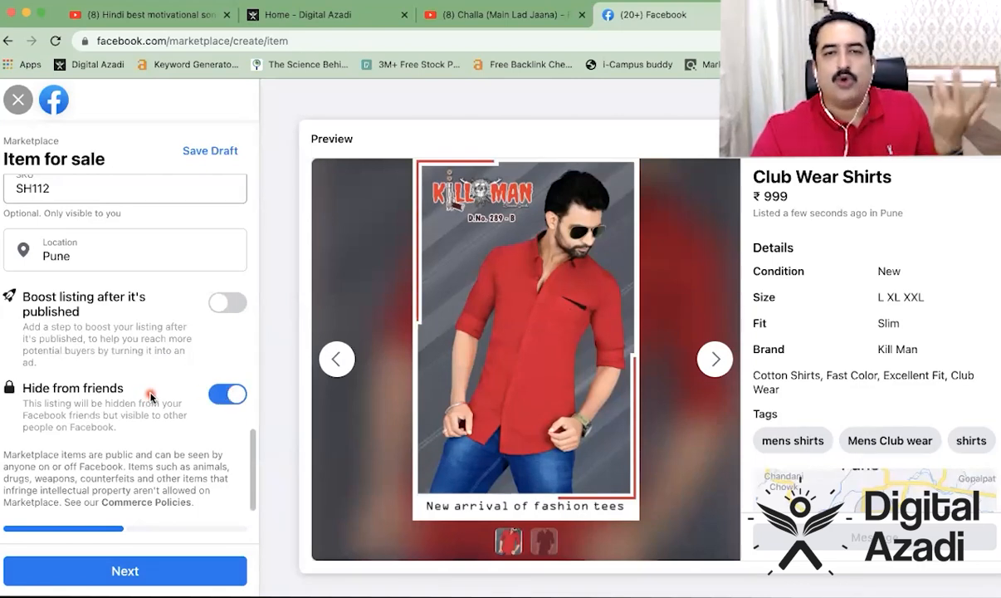
pyautogui.click(215, 398)
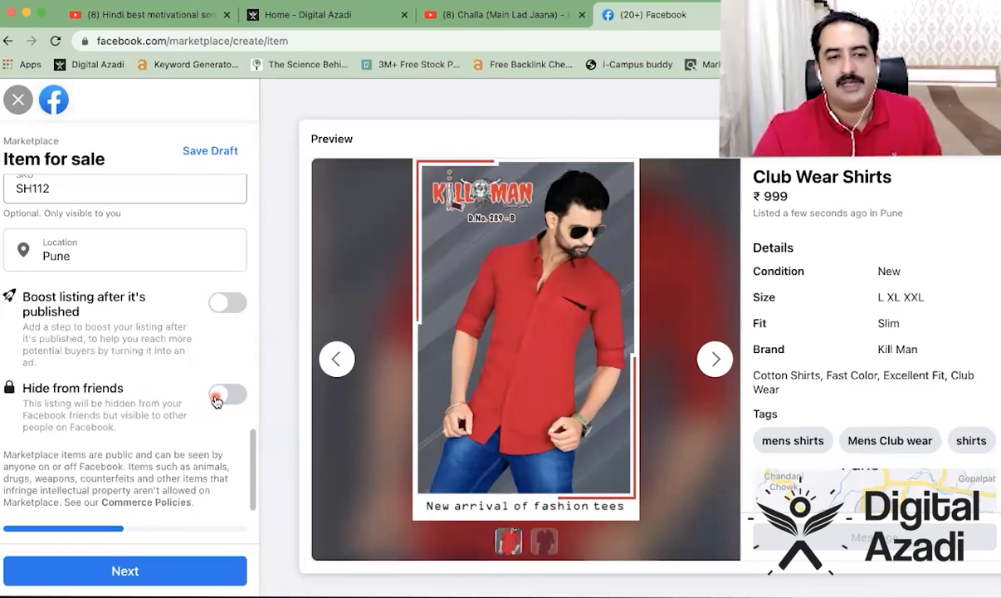
# - Look over the whole item form once more and continue to the choice of additional listing places
pyautogui.scroll(-1, 207, 382)
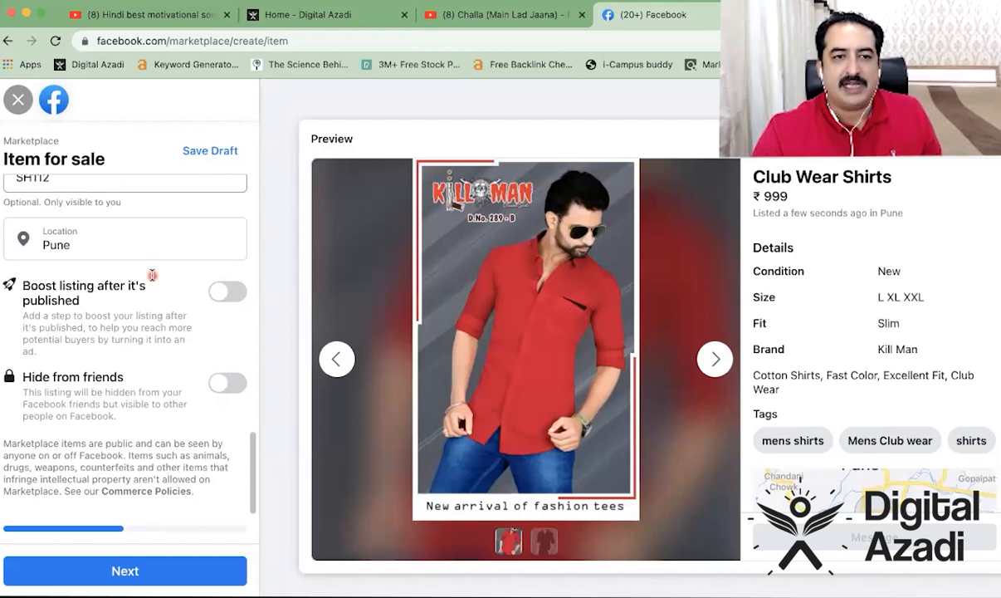
pyautogui.scroll(10, 153, 275)
pyautogui.scroll(-10, 152, 277)
pyautogui.click(127, 568)
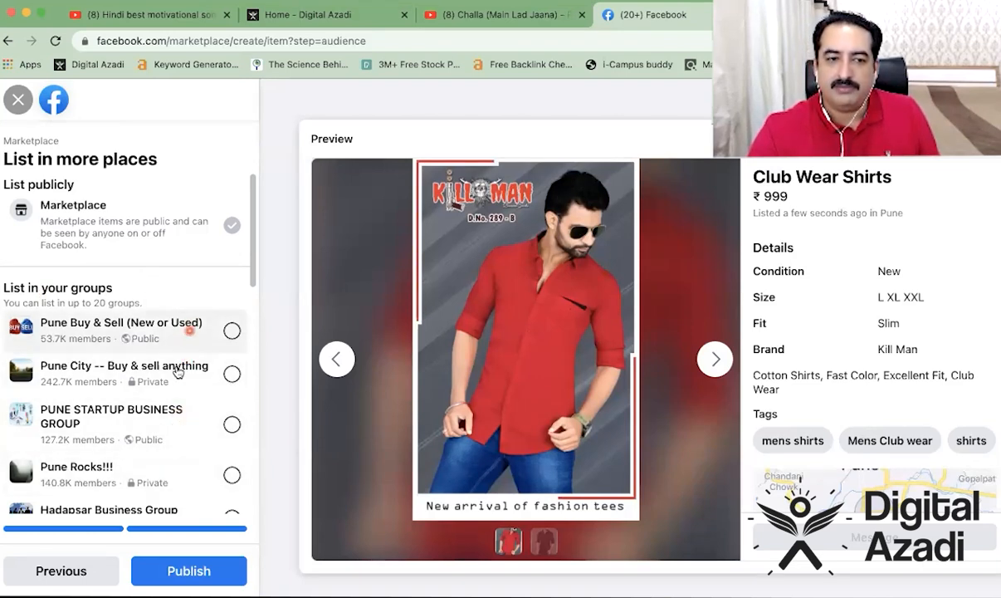
# - Browse the available groups, select Wholesale Sarees as an additional place for the listing, and check the suggested groups
pyautogui.scroll(-4, 176, 398)
pyautogui.scroll(-6, 176, 402)
pyautogui.scroll(-1, 176, 402)
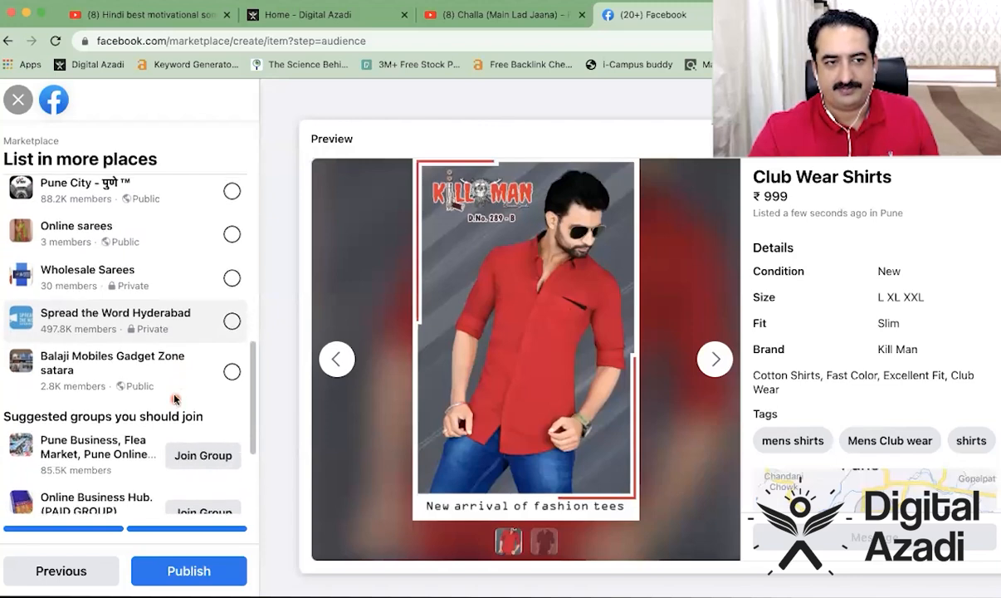
pyautogui.click(139, 282)
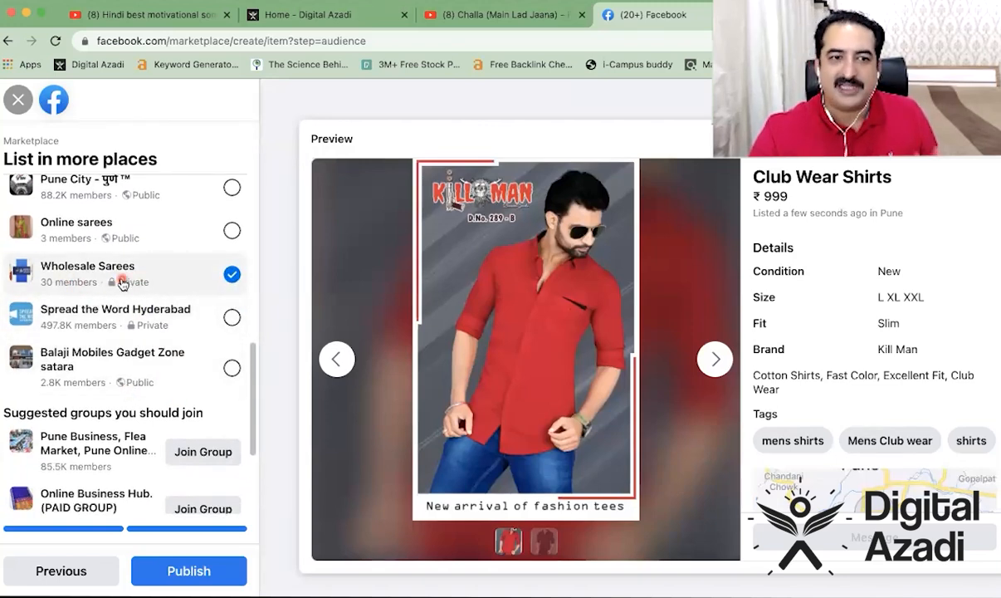
pyautogui.scroll(-4, 135, 352)
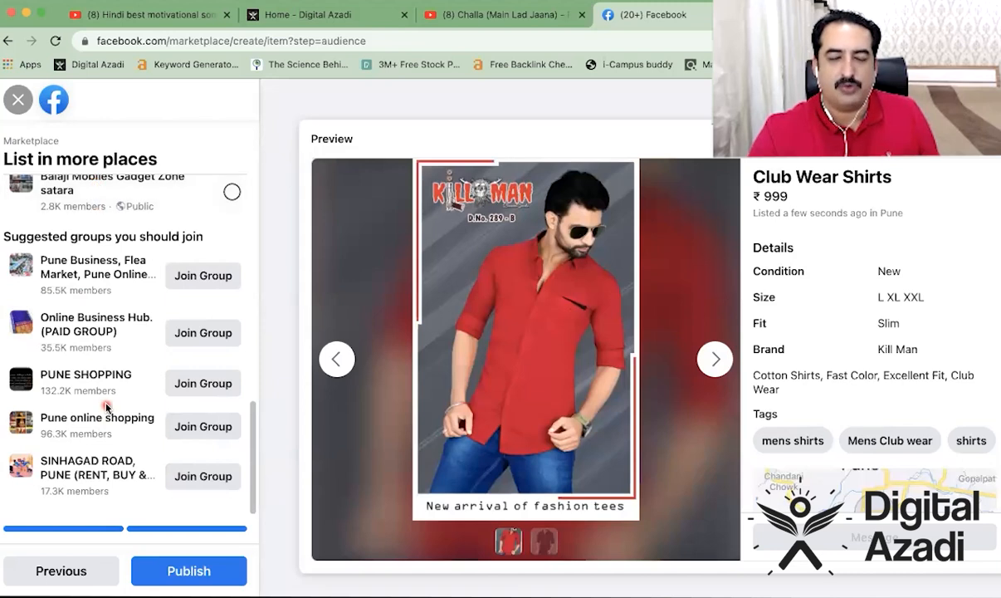
# - Publish the Club Wear Shirts listing and dismiss the offer to boost it
pyautogui.click(184, 568)
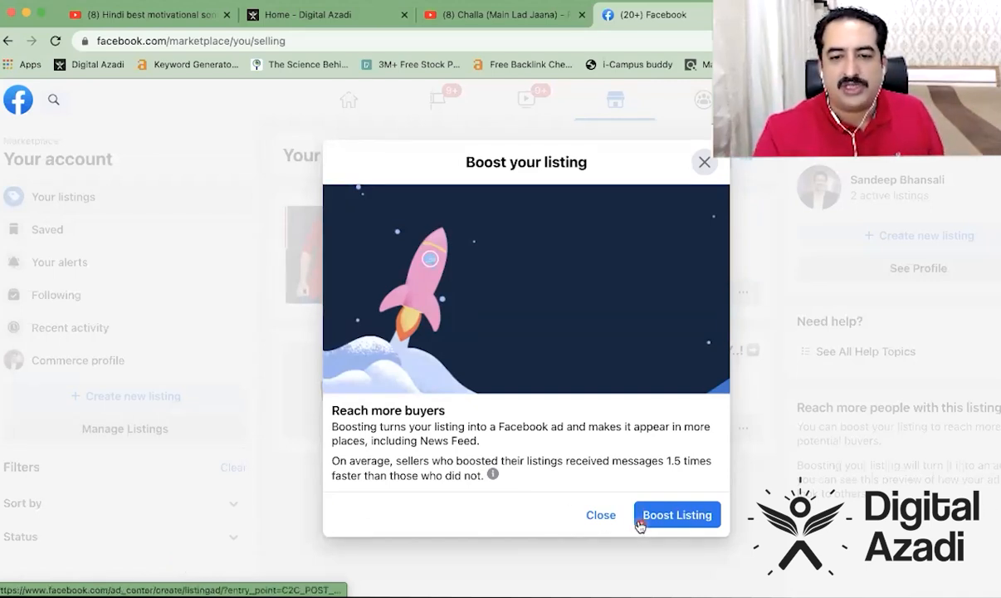
pyautogui.click(601, 516)
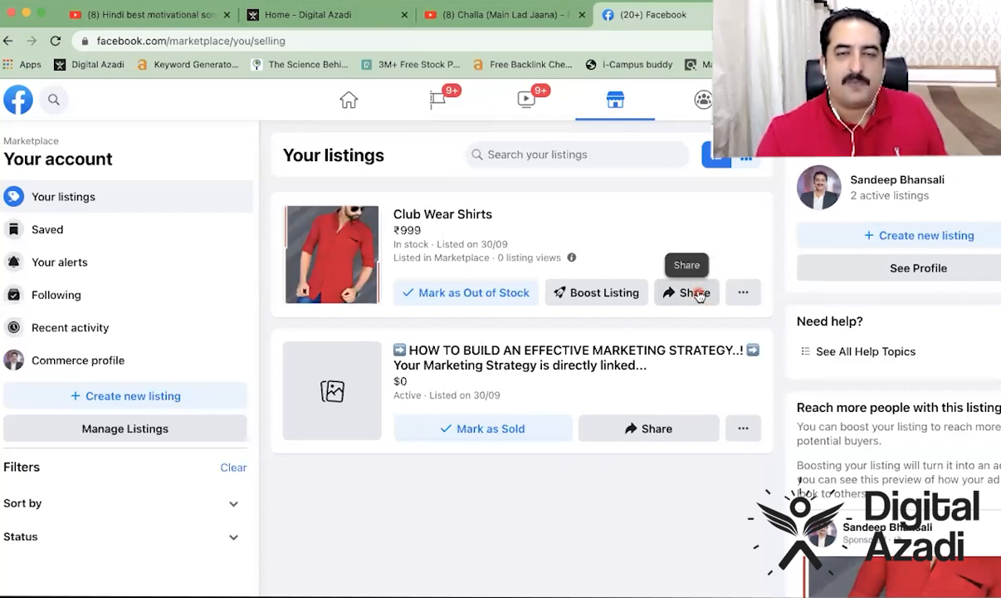
# - Open the further options for the Club Wear Shirts listing
pyautogui.click(743, 292)
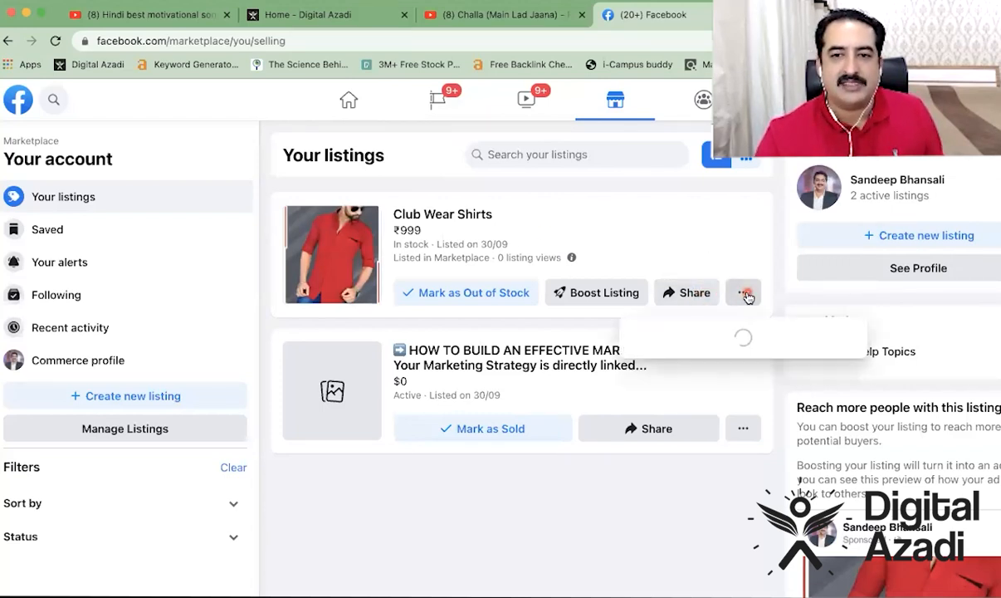